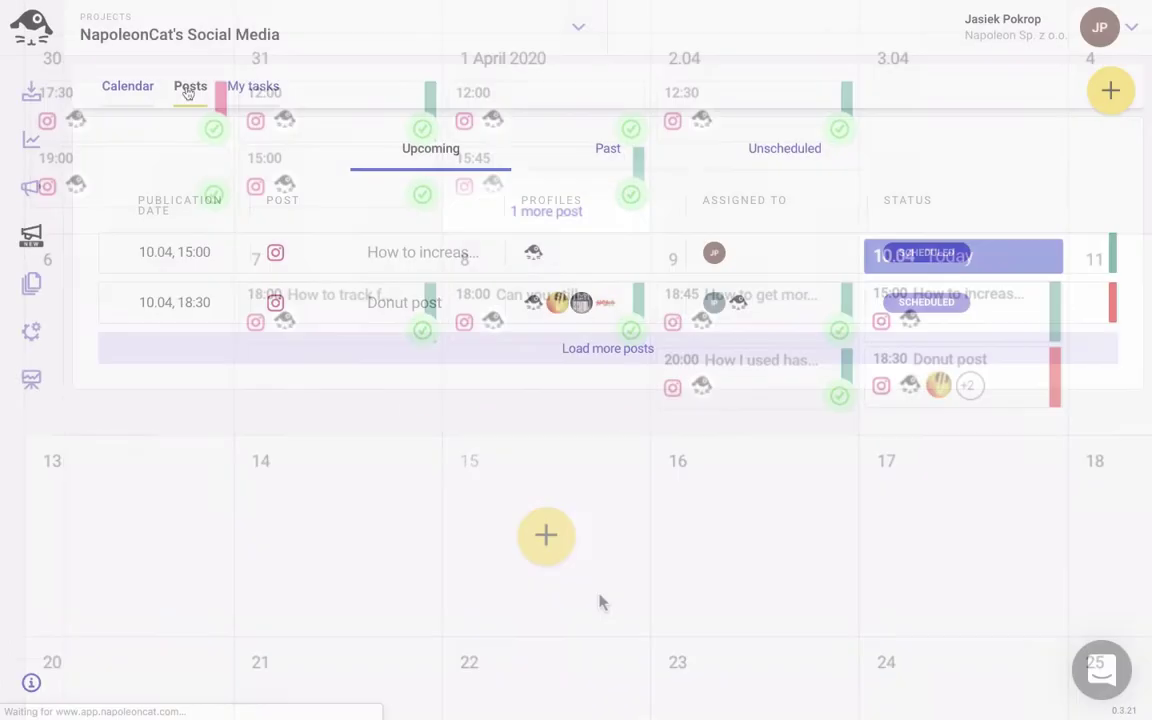
Step: Show the Posts tab's Upcoming list of scheduled posts instead of the calendar
left_click(190, 85)
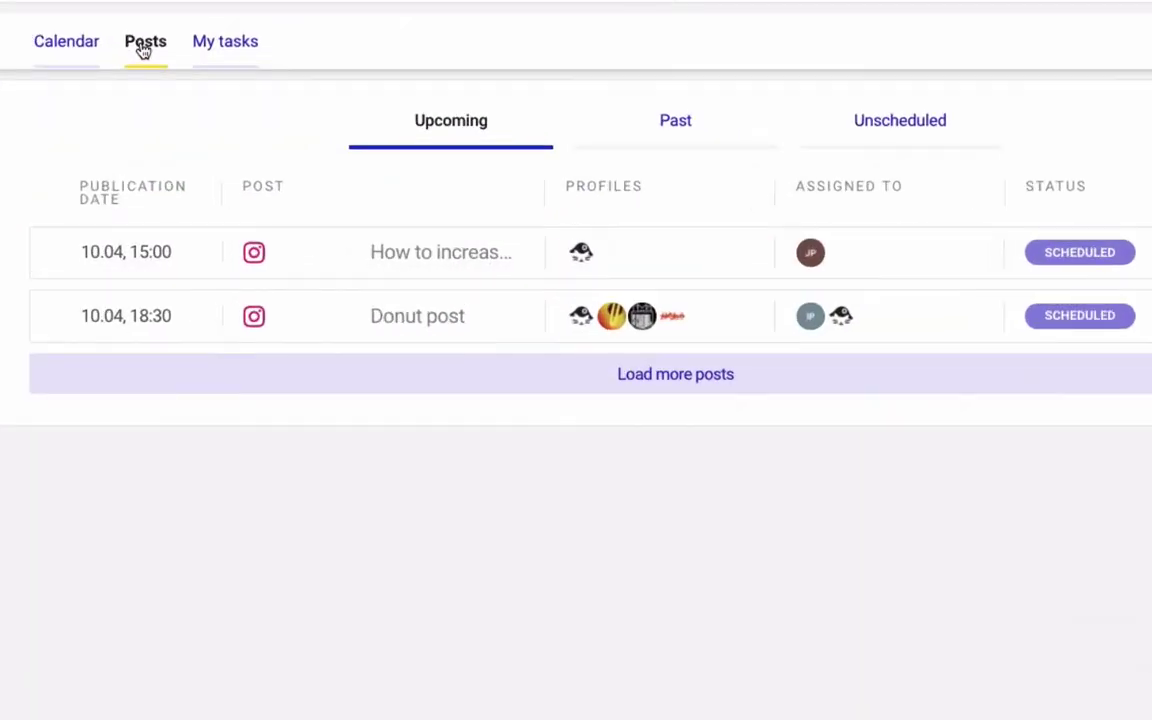
Step: Open the Donut post and review its details down to the Discussion comments
left_click(643, 295)
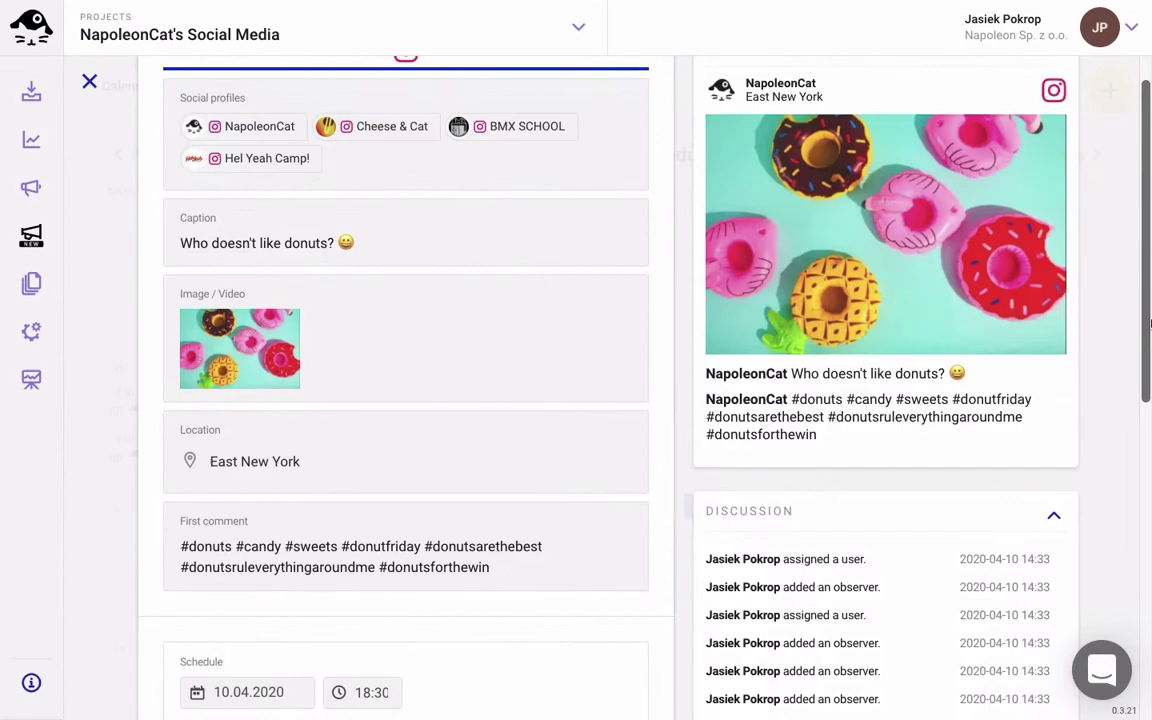
scroll(1150, 323, "down", 2)
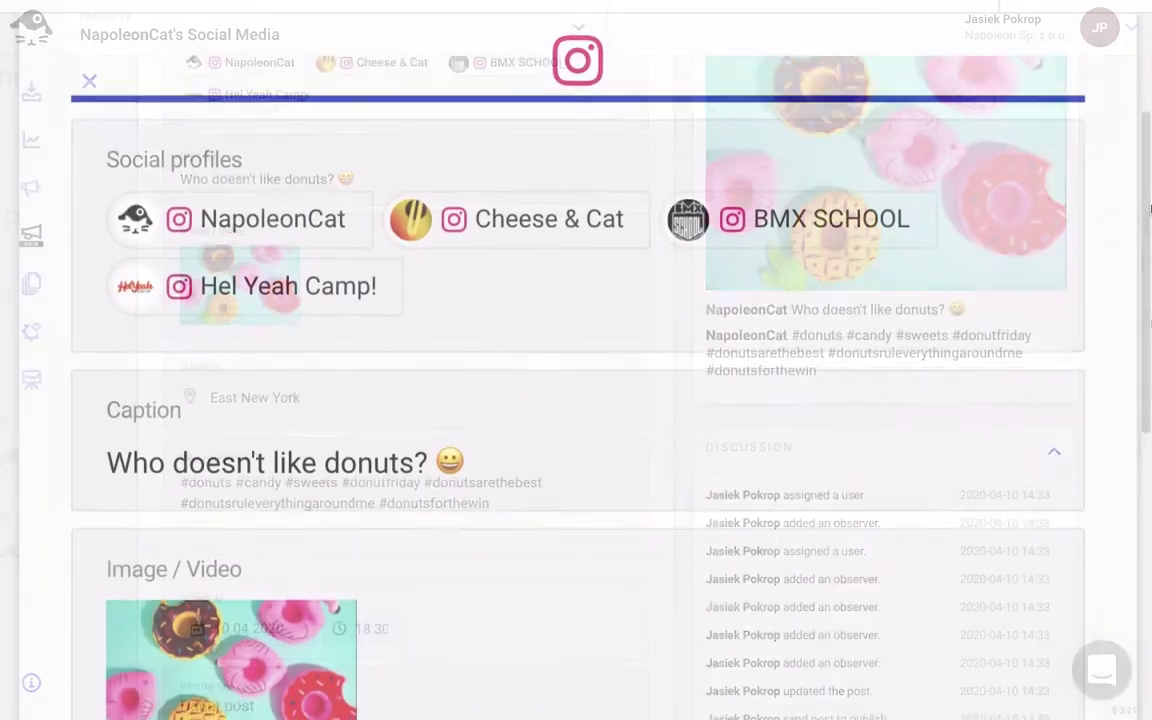
scroll(1150, 210, "down", 2)
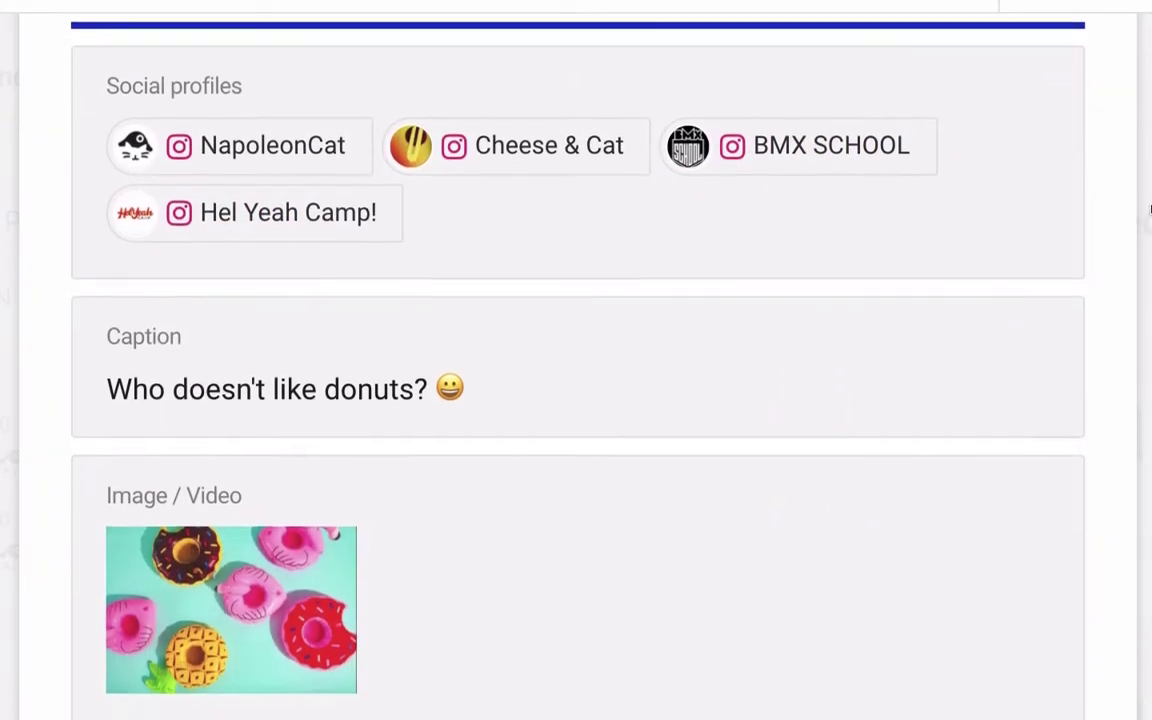
scroll(1150, 210, "down", 2)
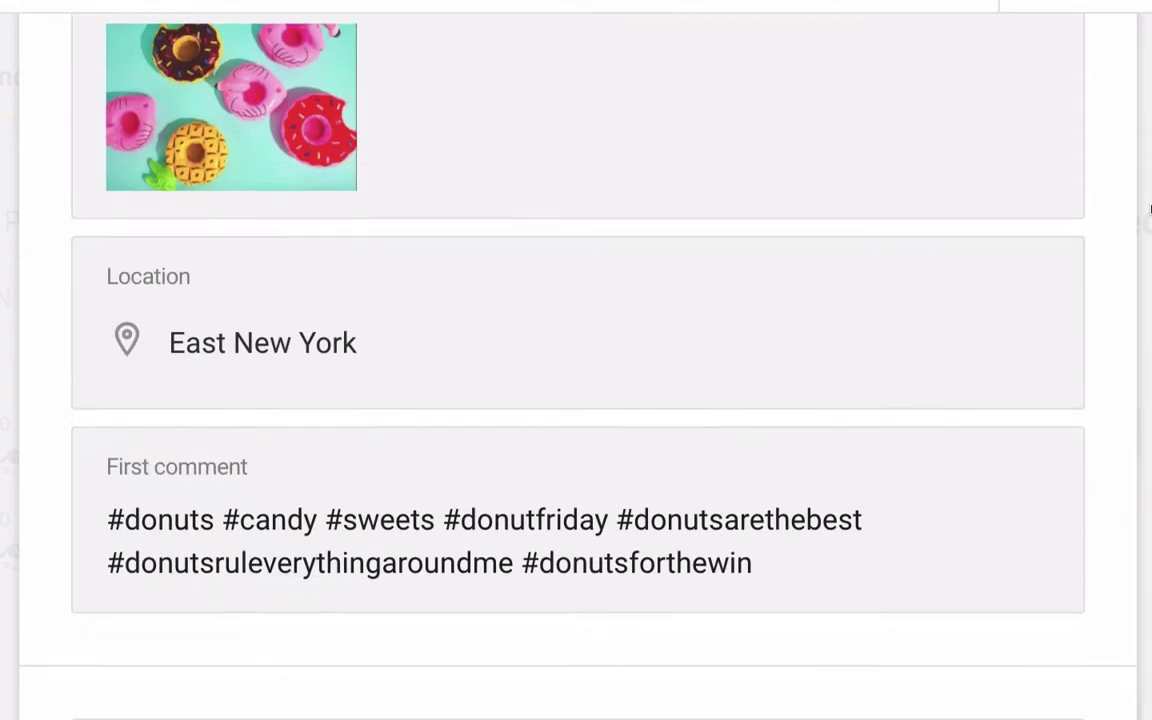
scroll(1150, 210, "down", 2)
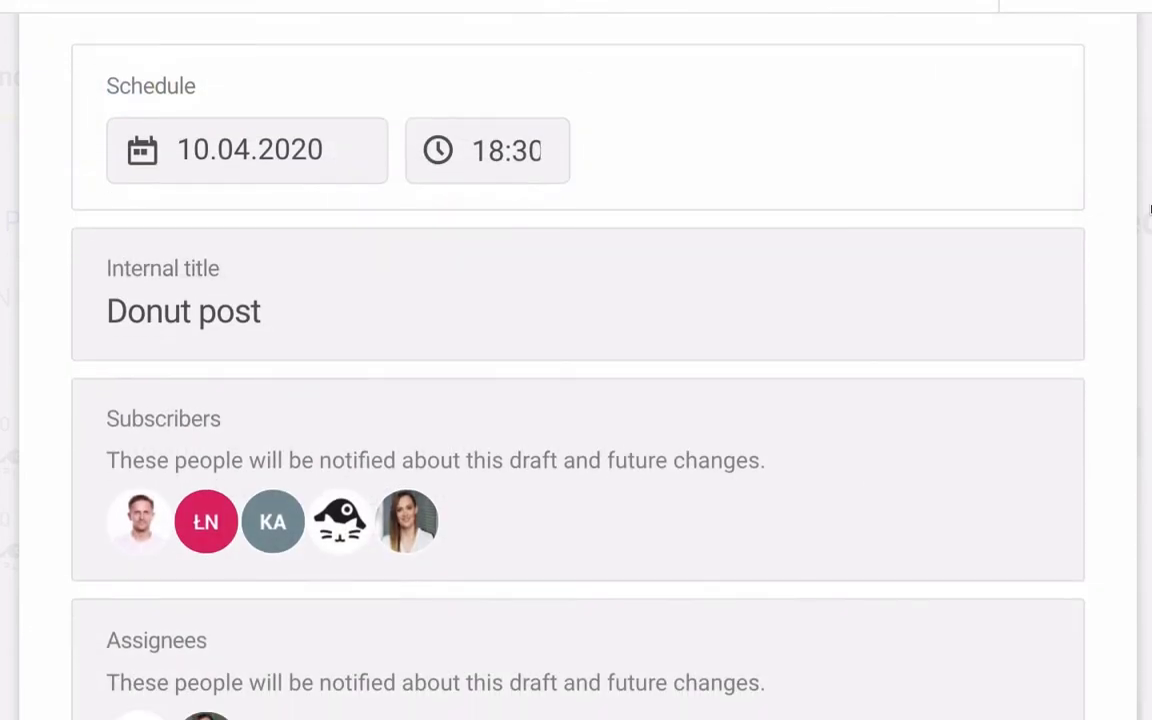
scroll(1150, 210, "down", 2)
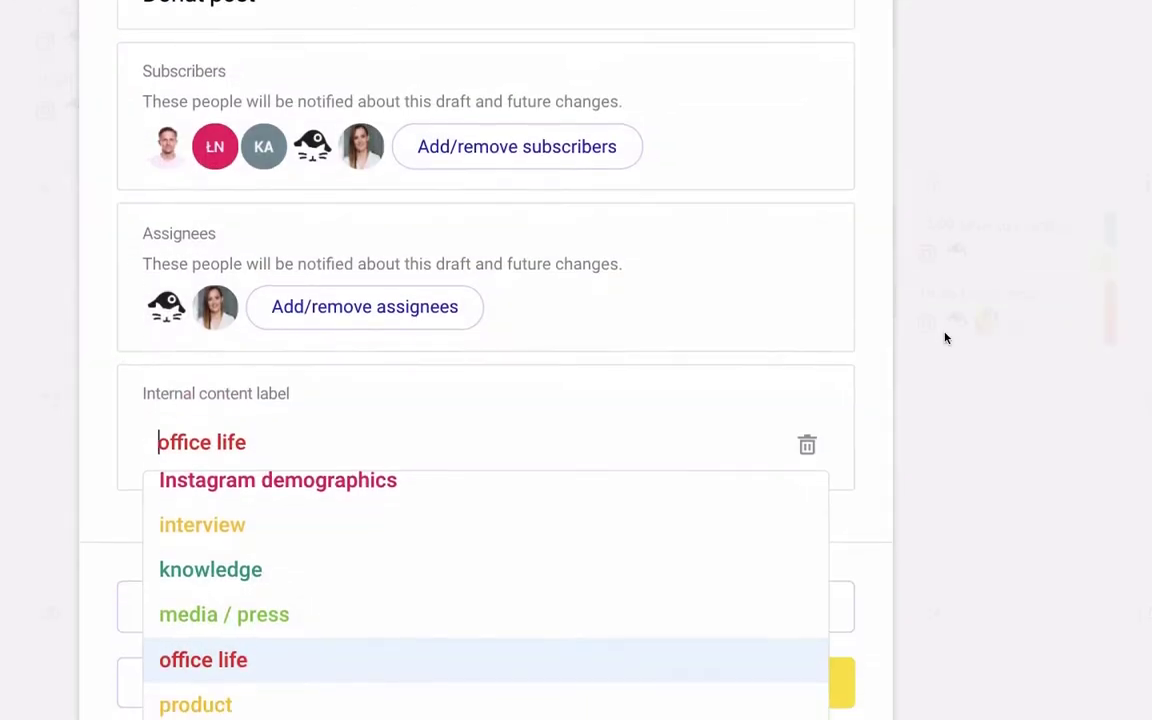
scroll(945, 338, "down", 1)
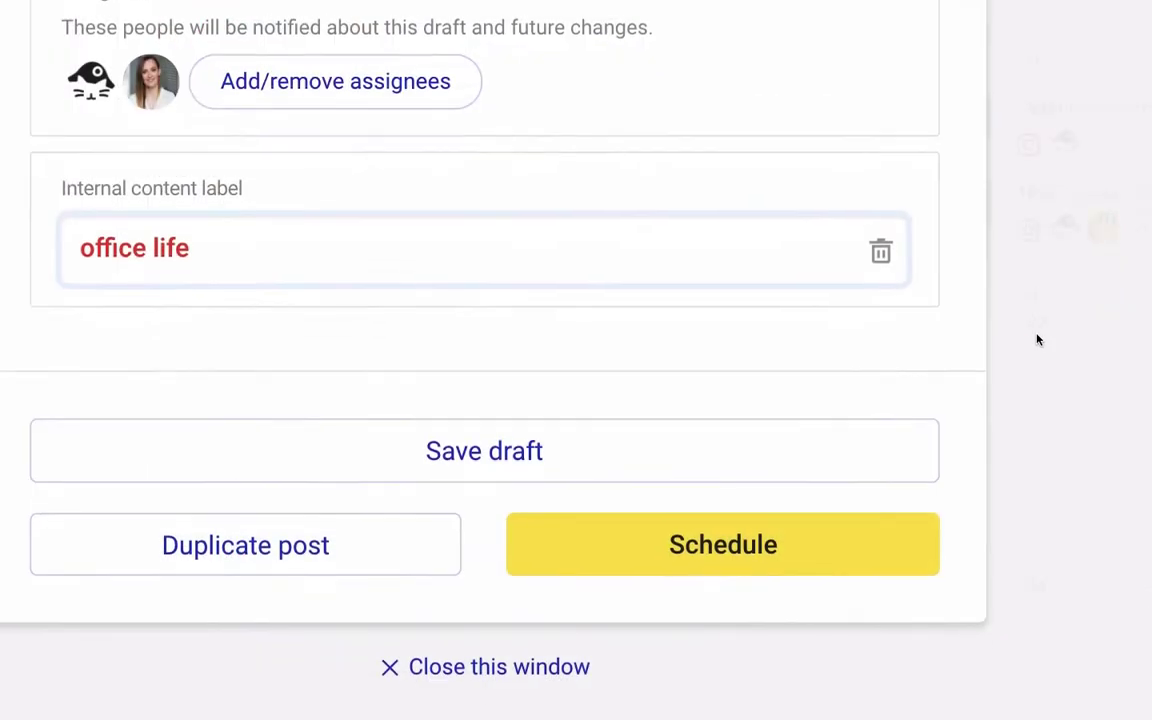
scroll(1037, 340, "down", 2)
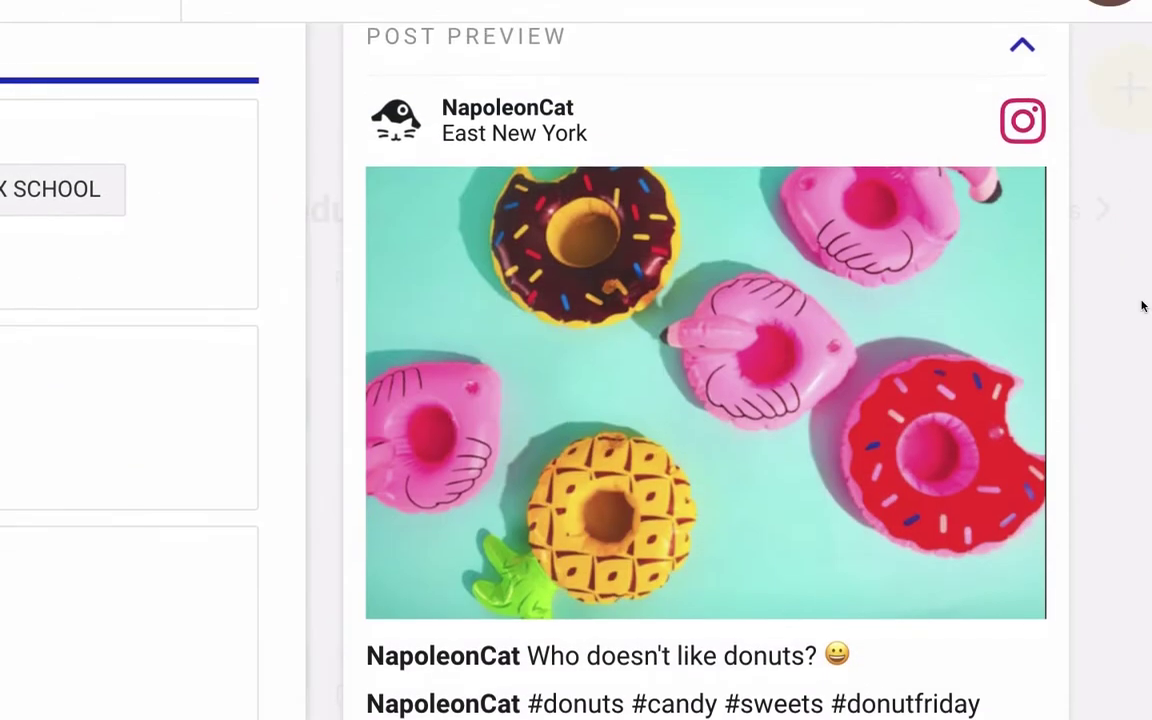
scroll(1143, 306, "down", 3)
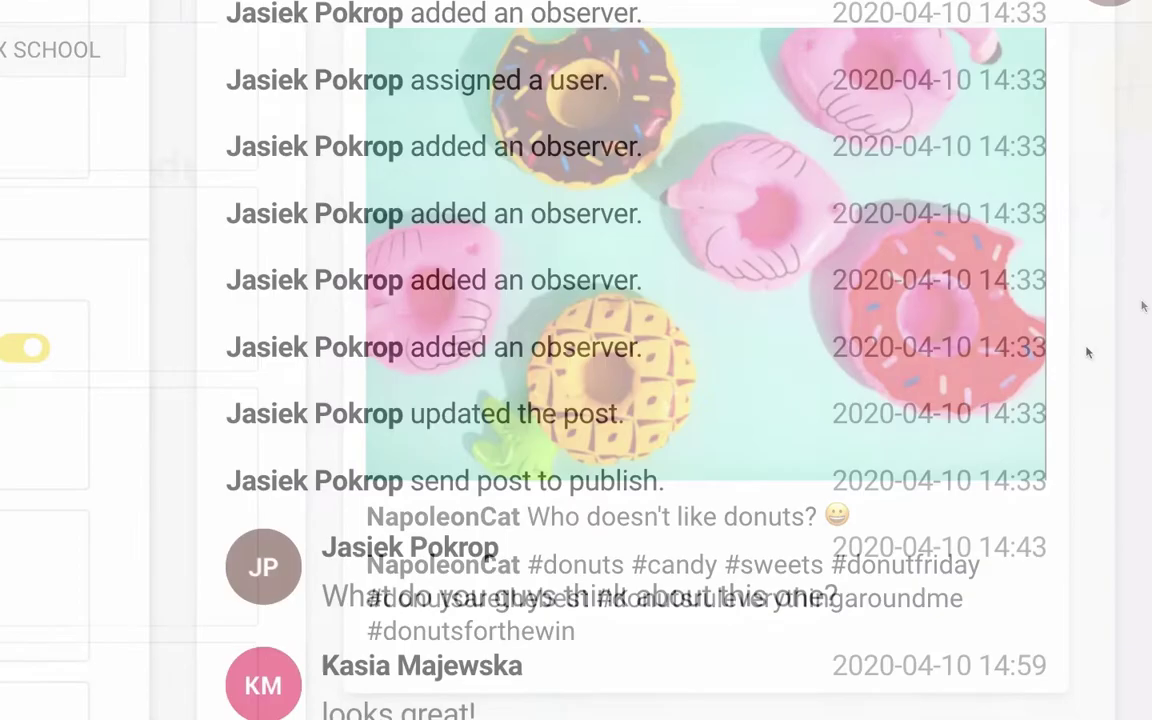
scroll(1088, 352, "down", 3)
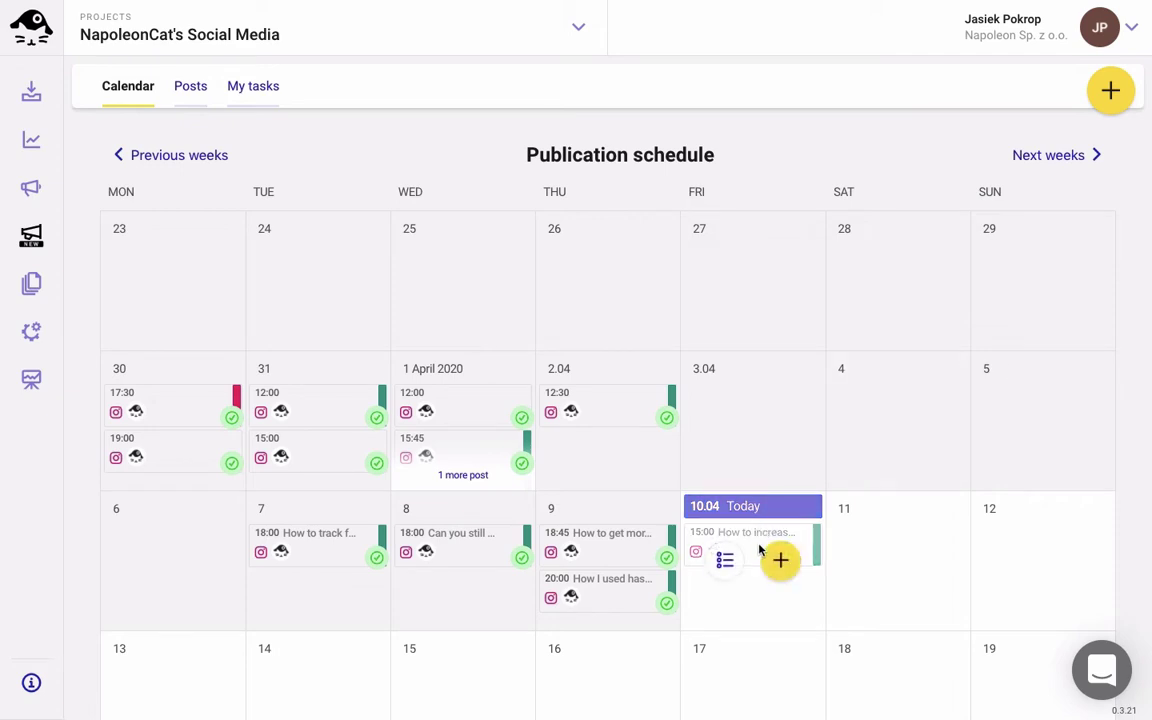
Step: Create a new post for NapoleonCat, Hel Yeah Camp!, Cheese and Cat, BMX SCHOOL with the donut photo
left_click(779, 562)
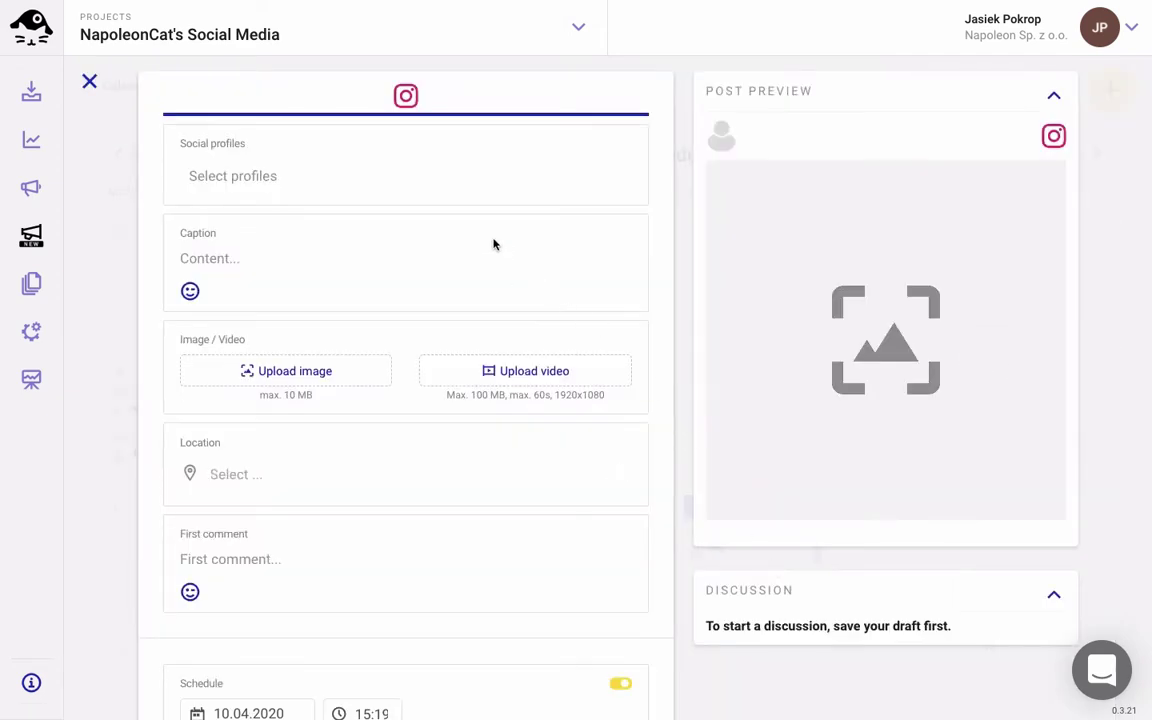
left_click(320, 176)
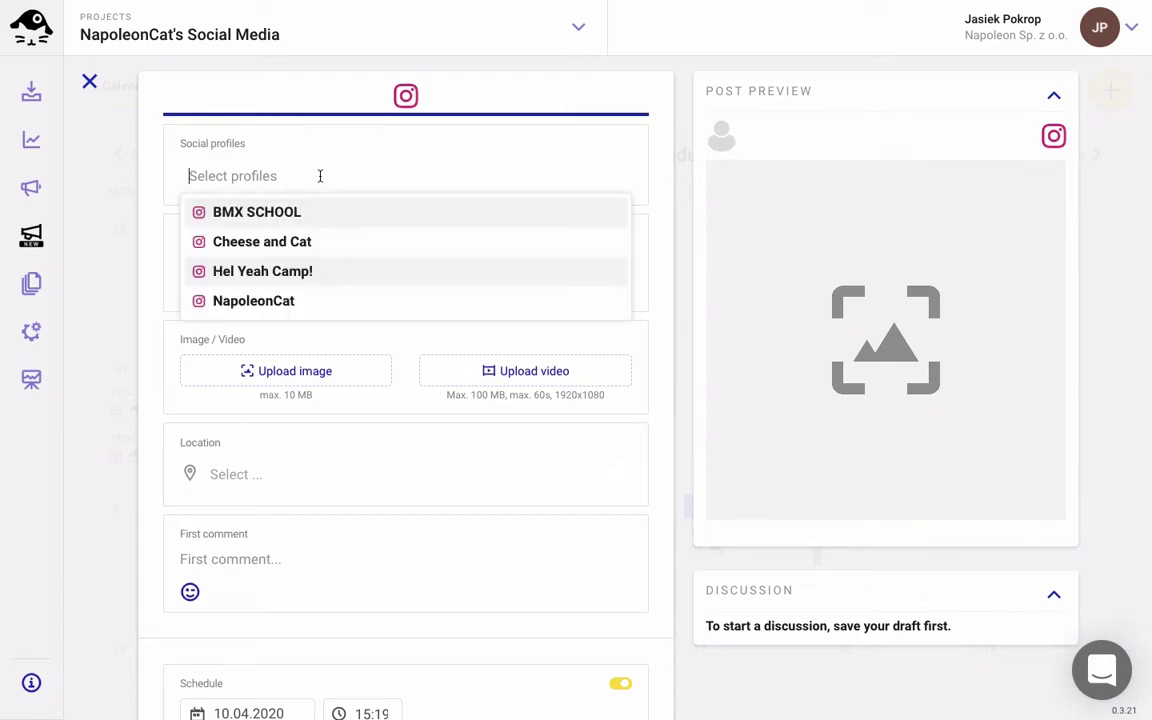
left_click(268, 293)
left_click(270, 284)
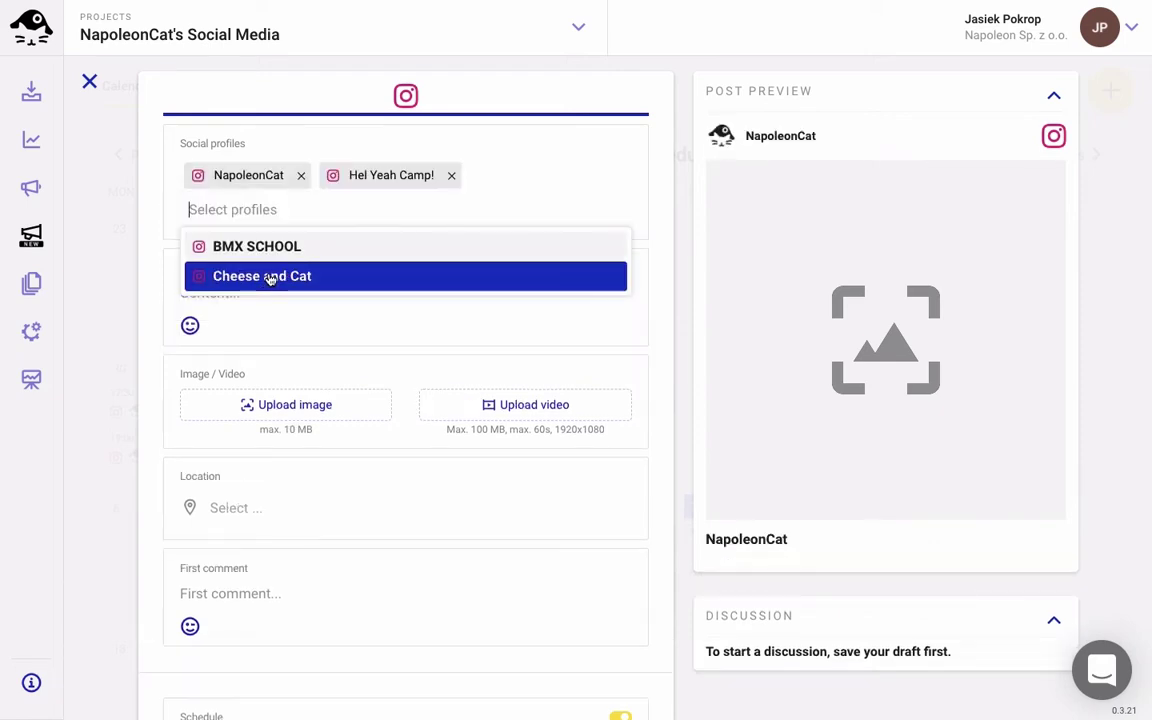
left_click(270, 277)
left_click(268, 252)
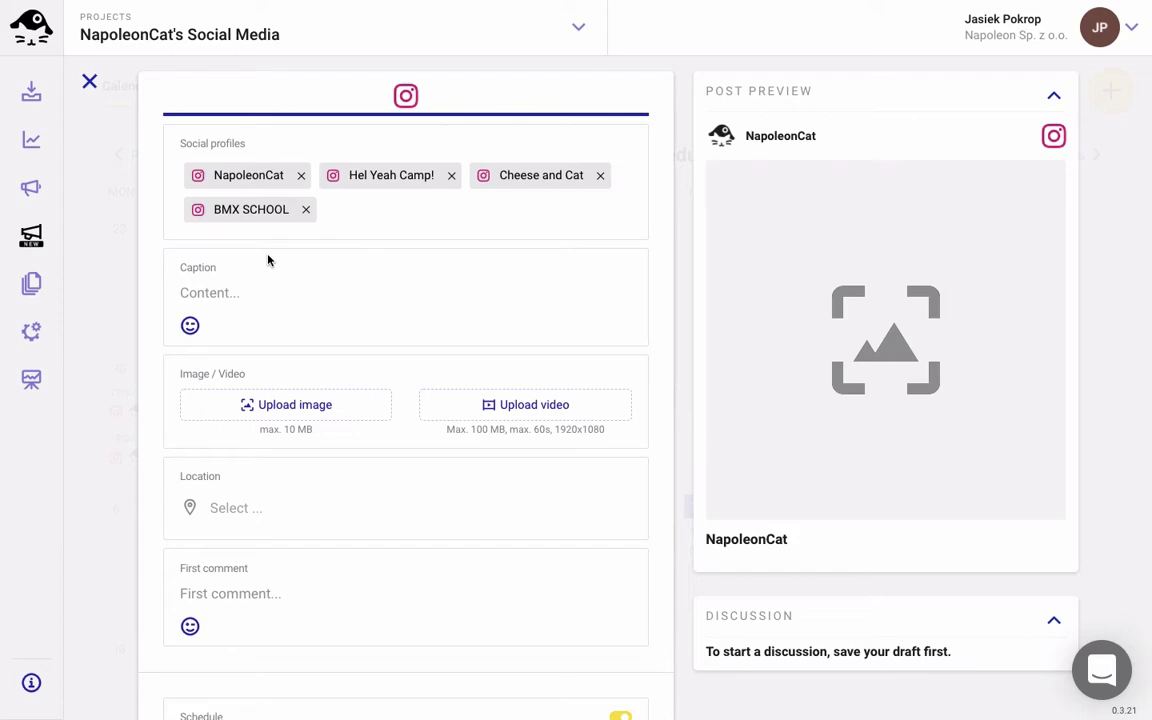
left_click(325, 410)
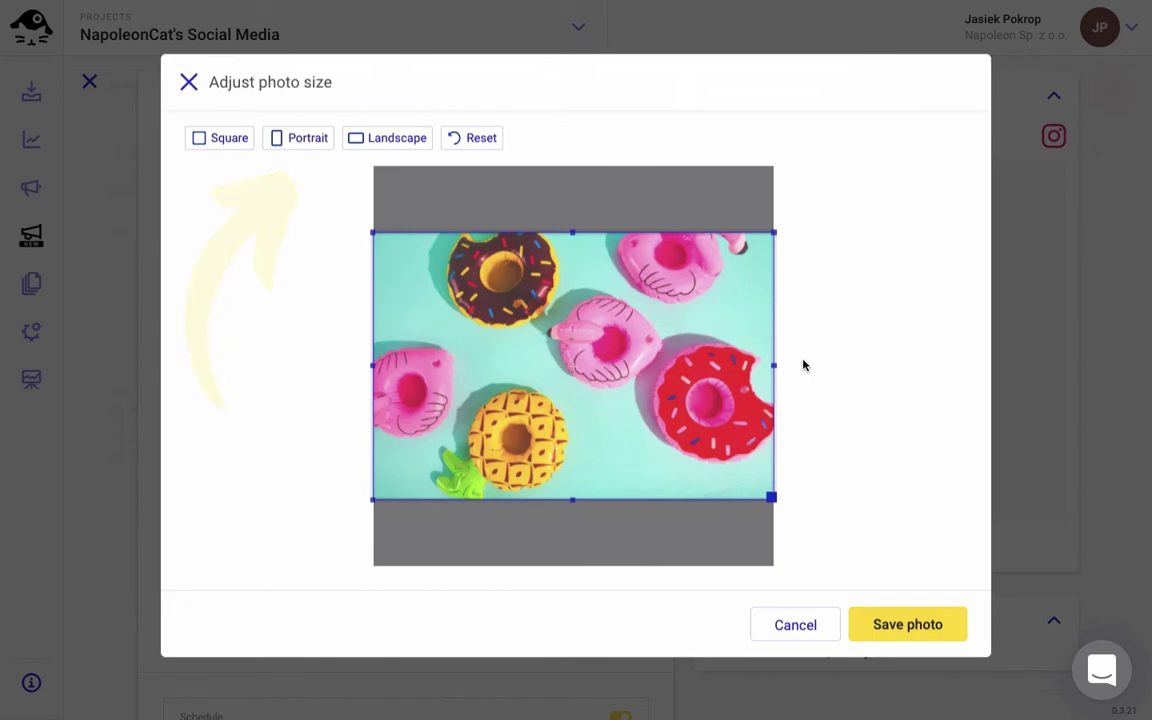
left_click(918, 624)
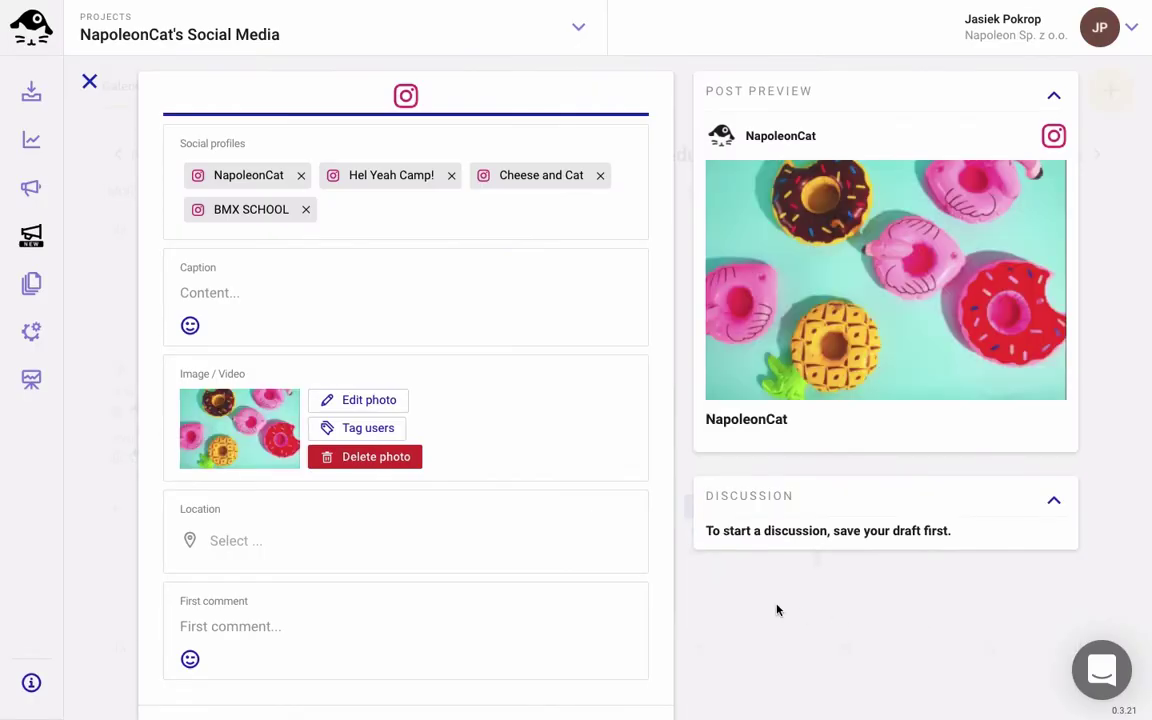
Step: Tag one Instagram user's account on the donut photo
left_click(386, 437)
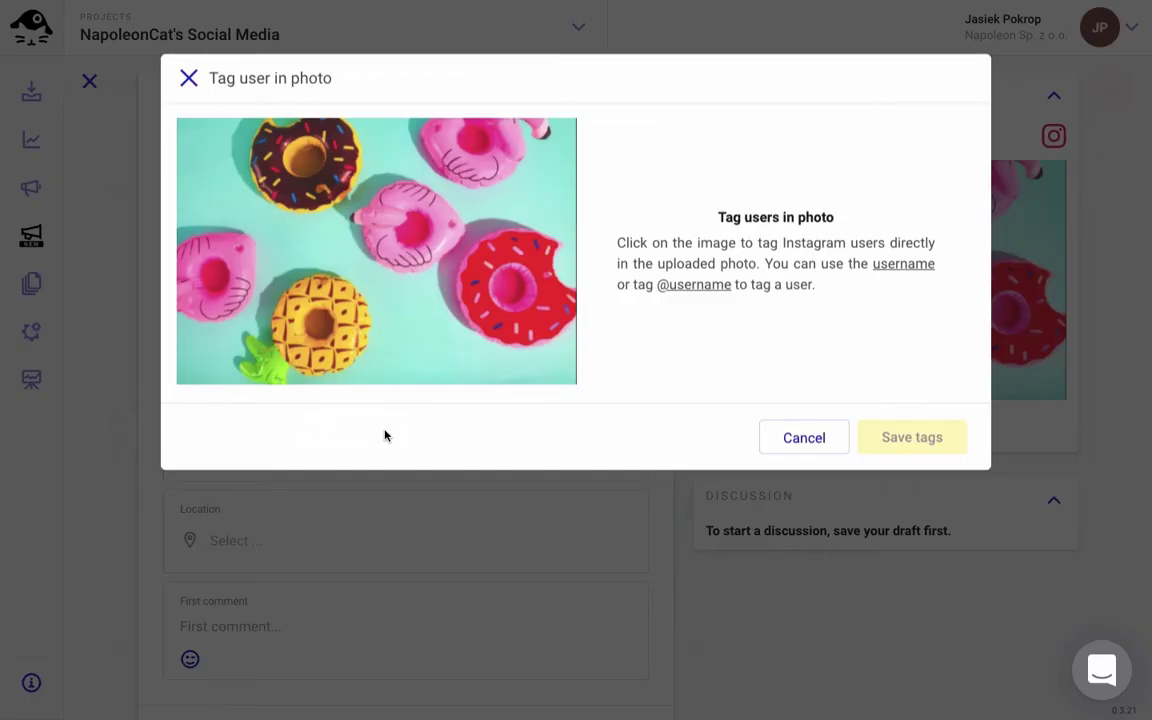
left_click(396, 266)
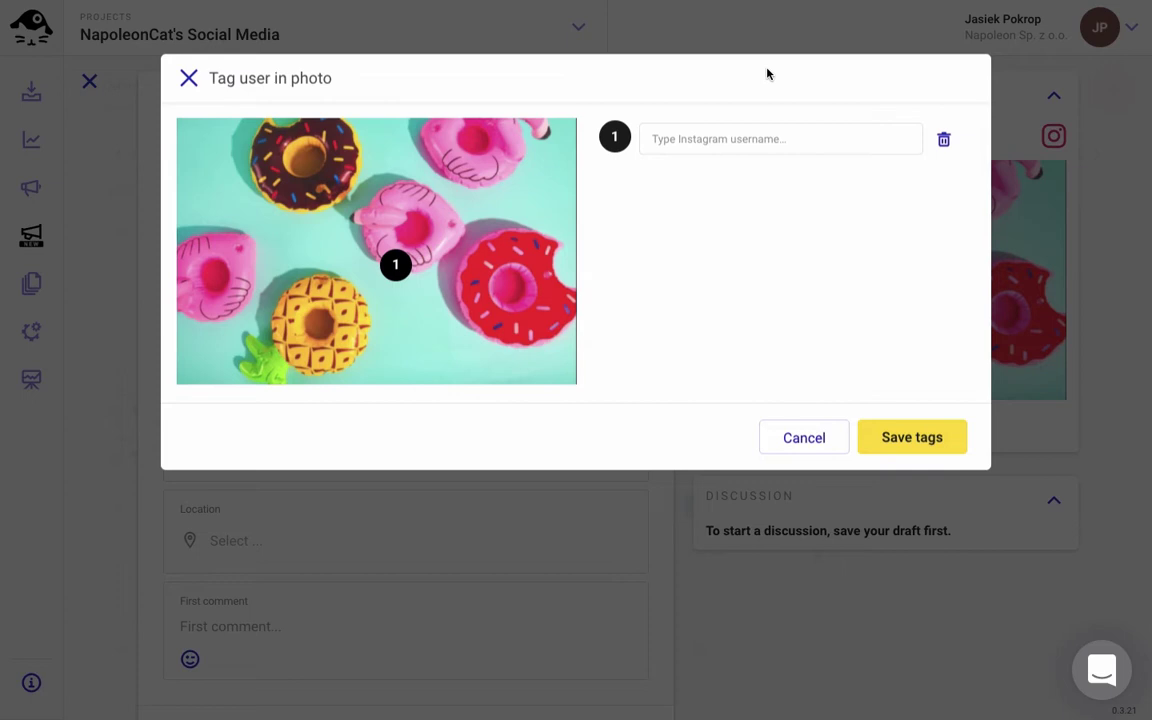
type("@panpremier")
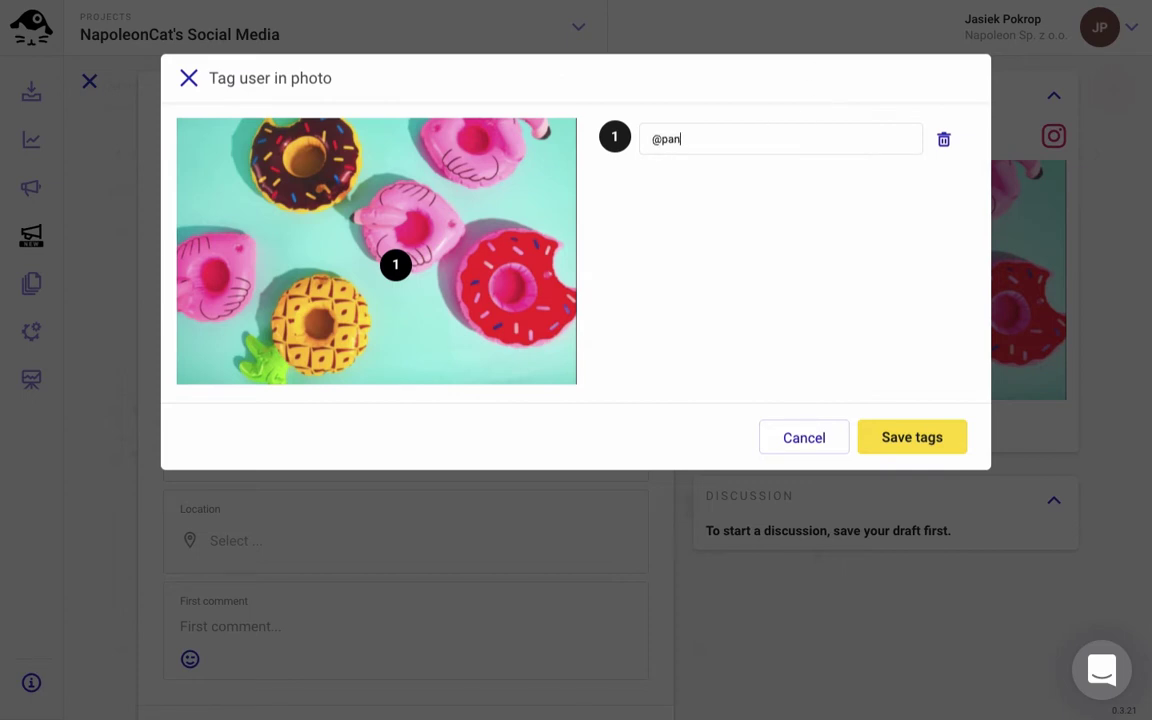
left_click(905, 437)
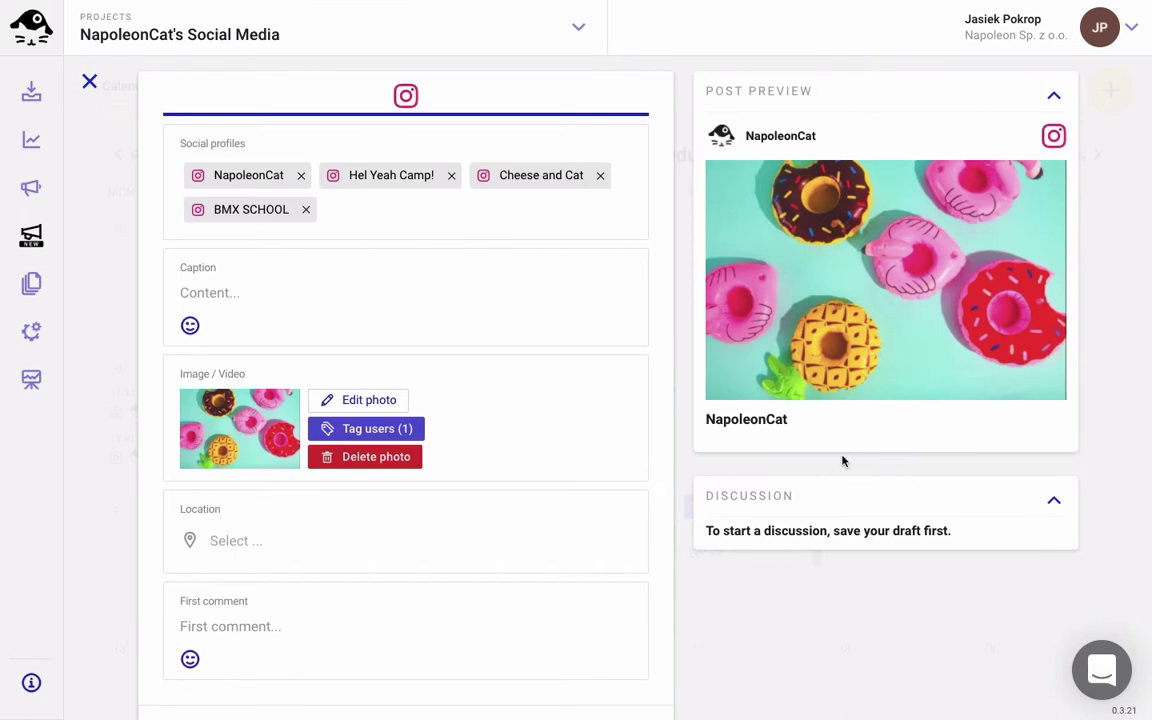
Step: Set the post location to East New York
left_click(229, 540)
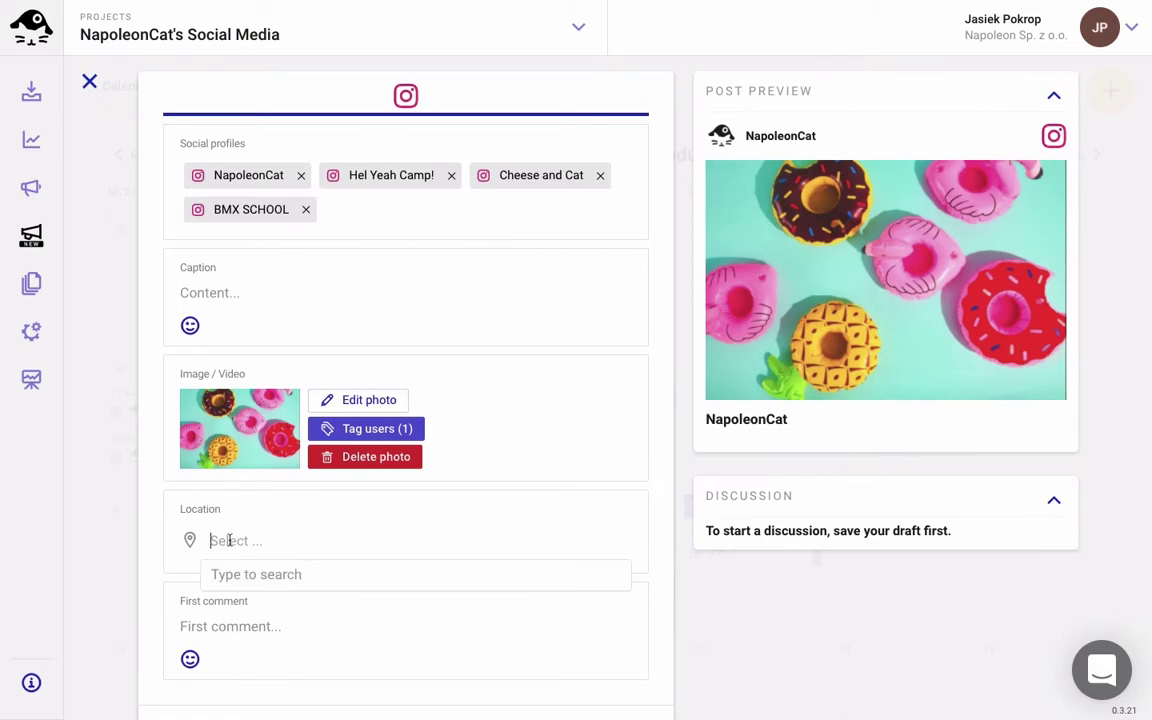
type("new york")
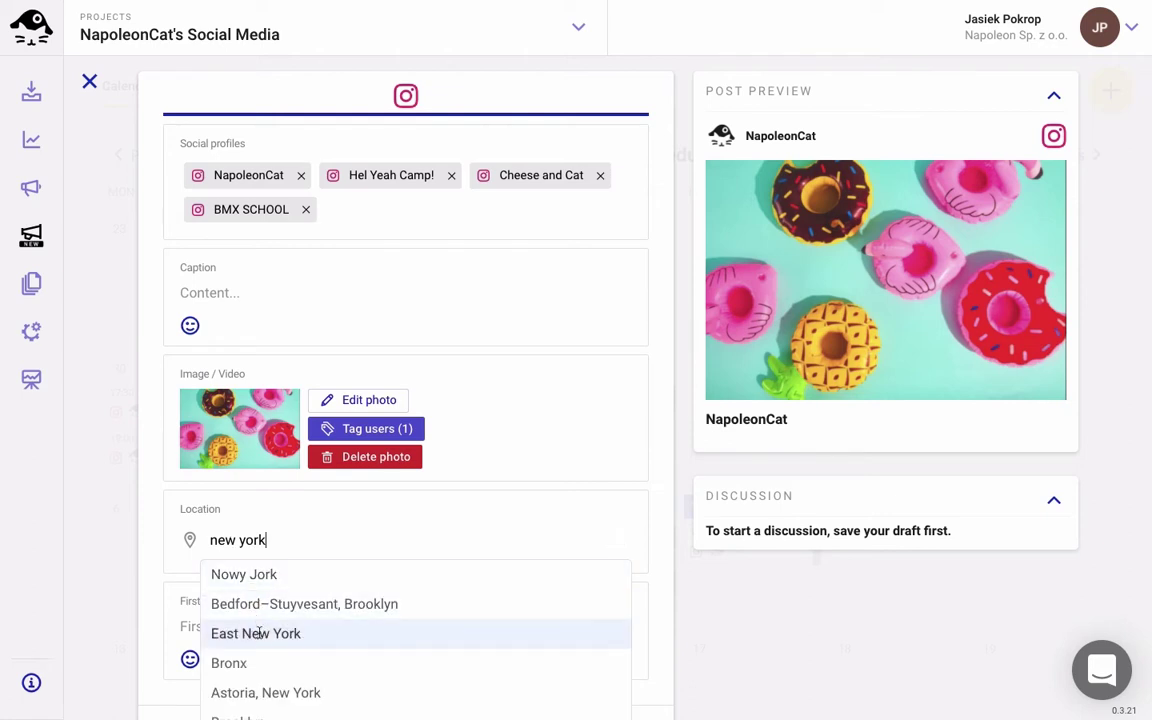
left_click(258, 632)
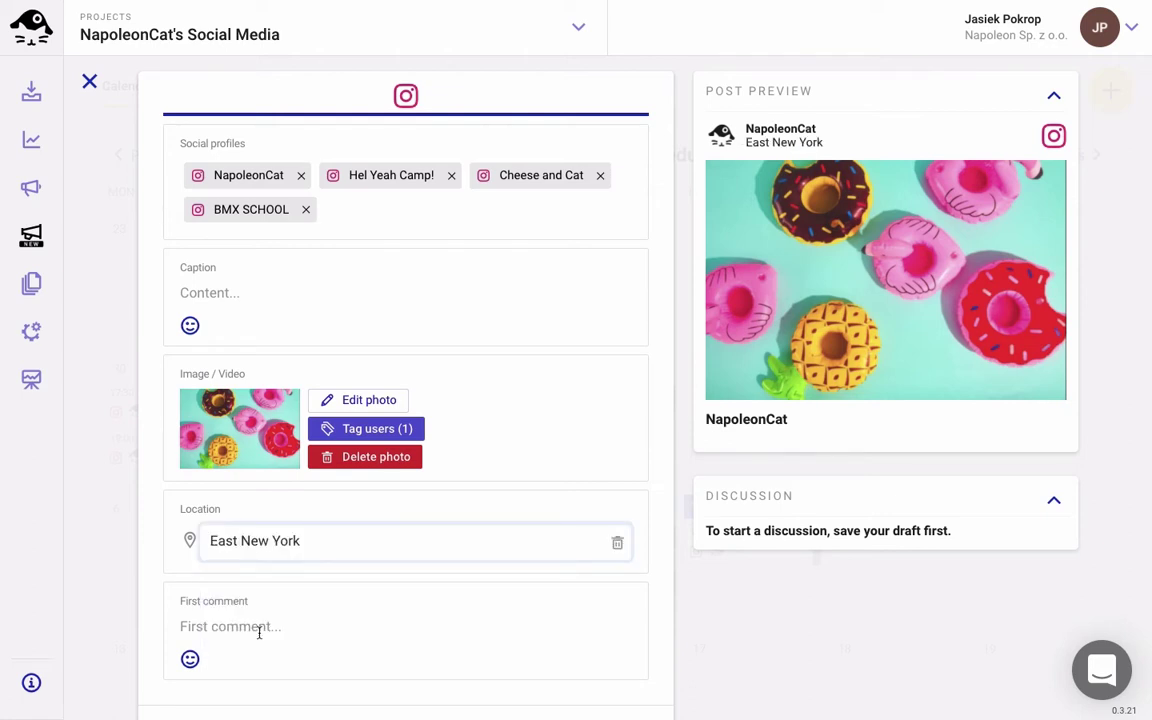
Step: Write the caption "Who doesn't like donuts?" followed by a grinning emoji
left_click(245, 289)
type("Who doesn't like donuts")
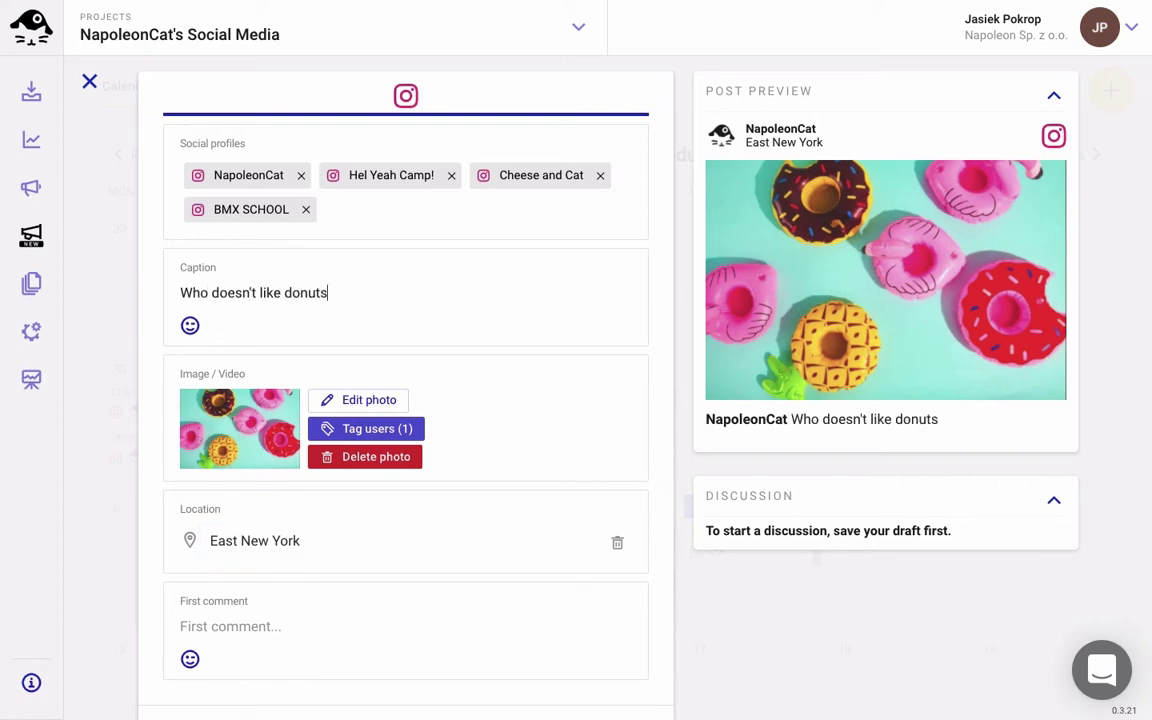
type("?")
left_click(190, 327)
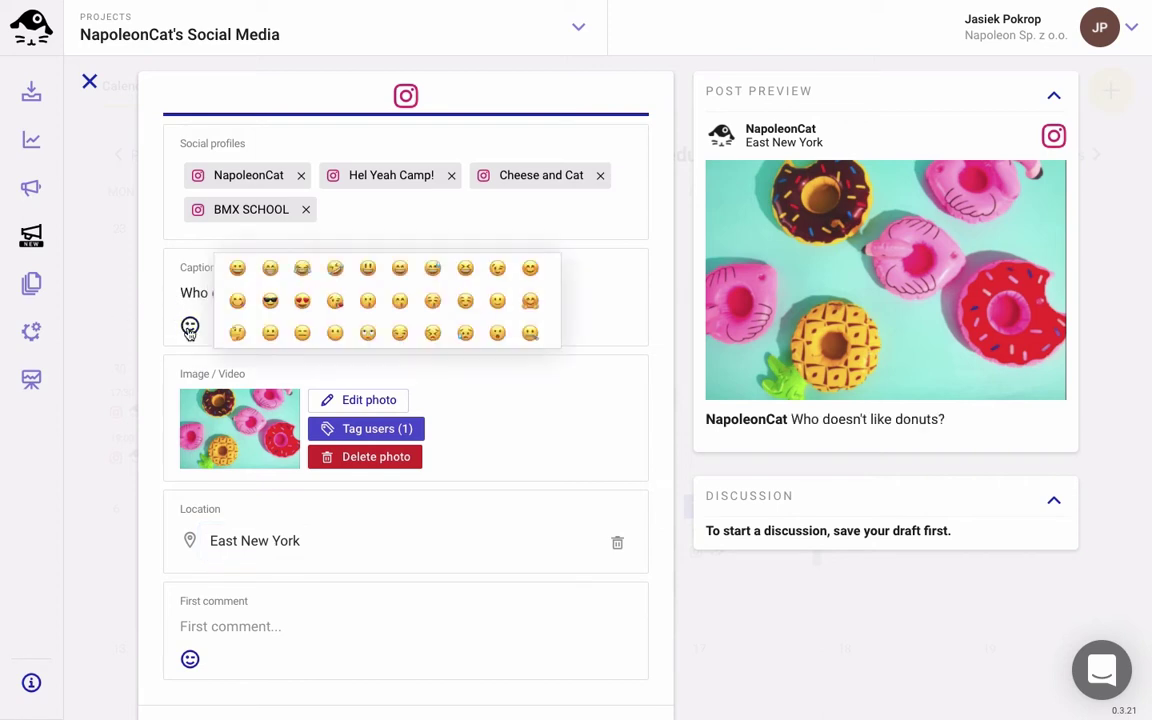
left_click(238, 268)
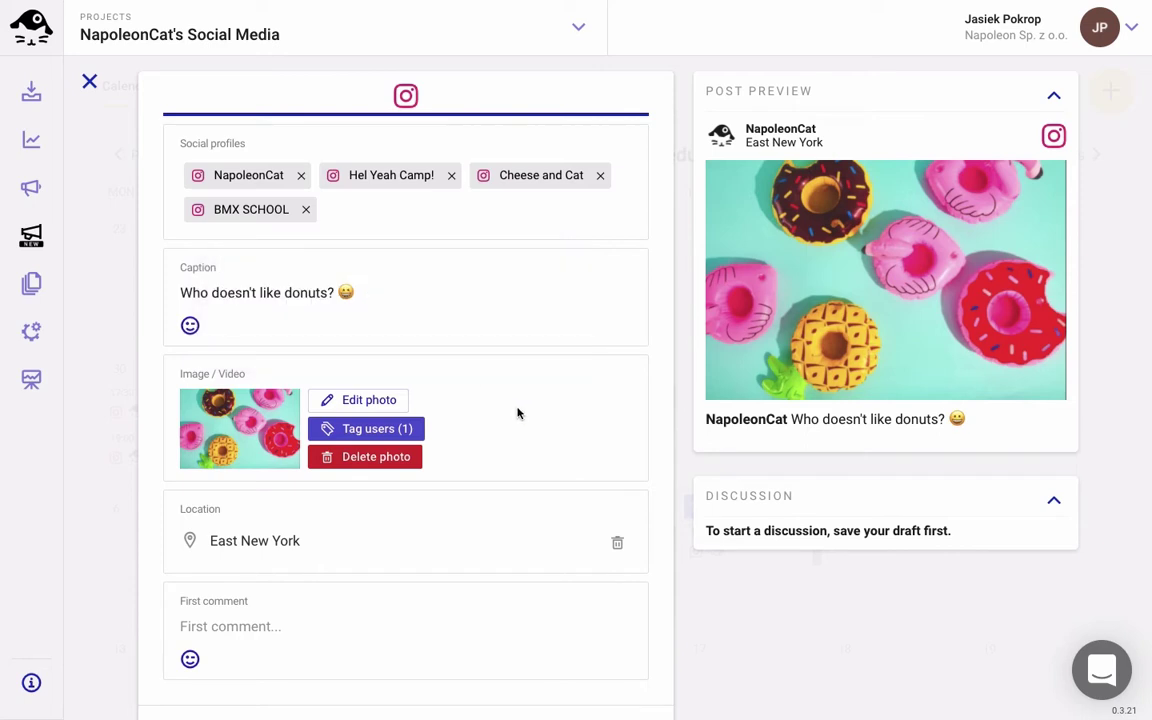
scroll(517, 413, "down", 3)
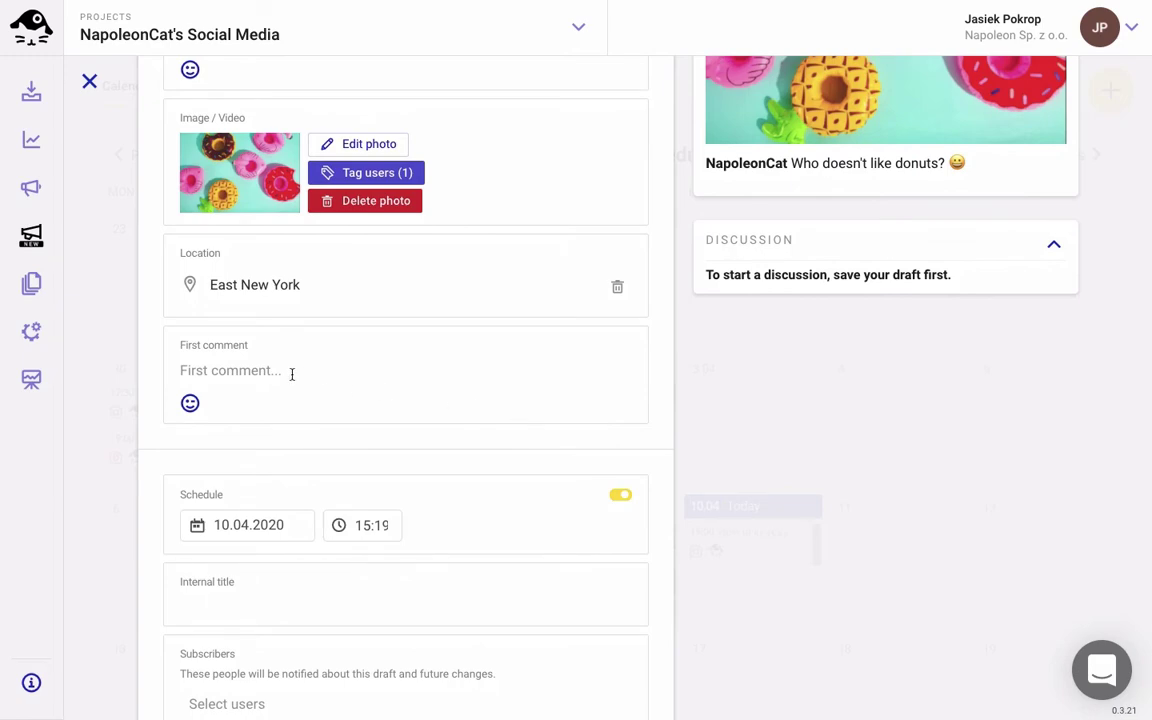
Step: Paste the seven donut hashtags as the first comment
left_click(292, 371)
type("#donuts #candy #sweets #donutfriday #donutsarethebest #donutsruleverythingaroundme #donutsforthewin")
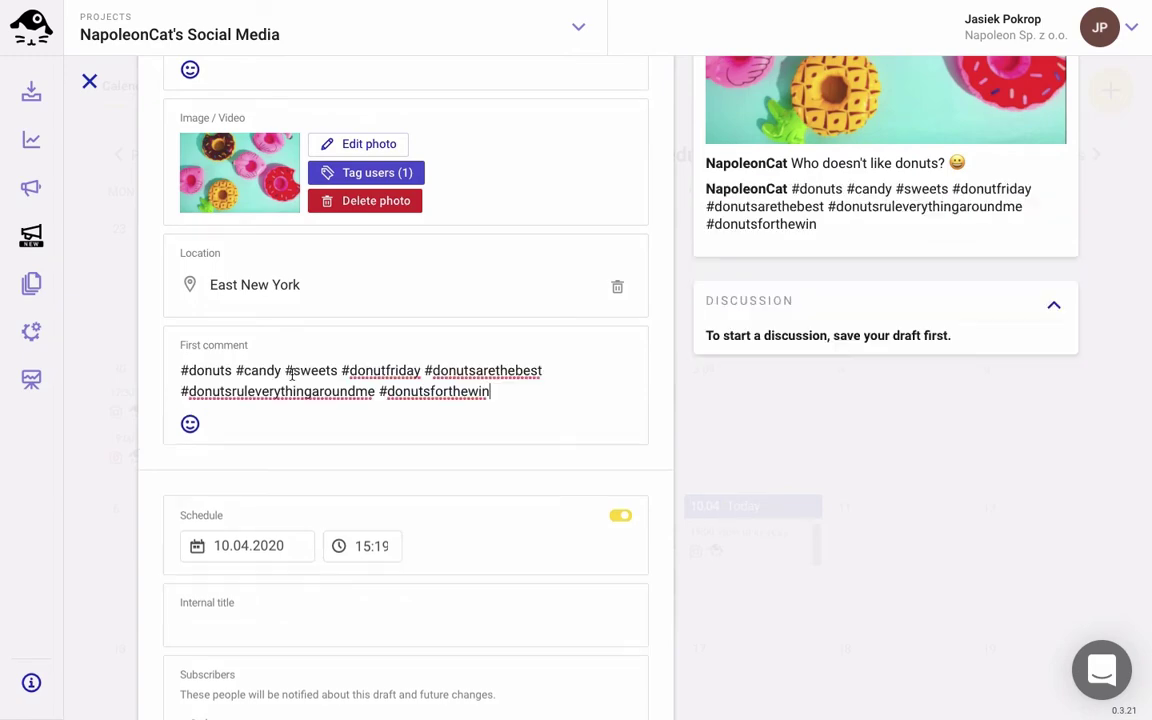
scroll(292, 377, "down", 5)
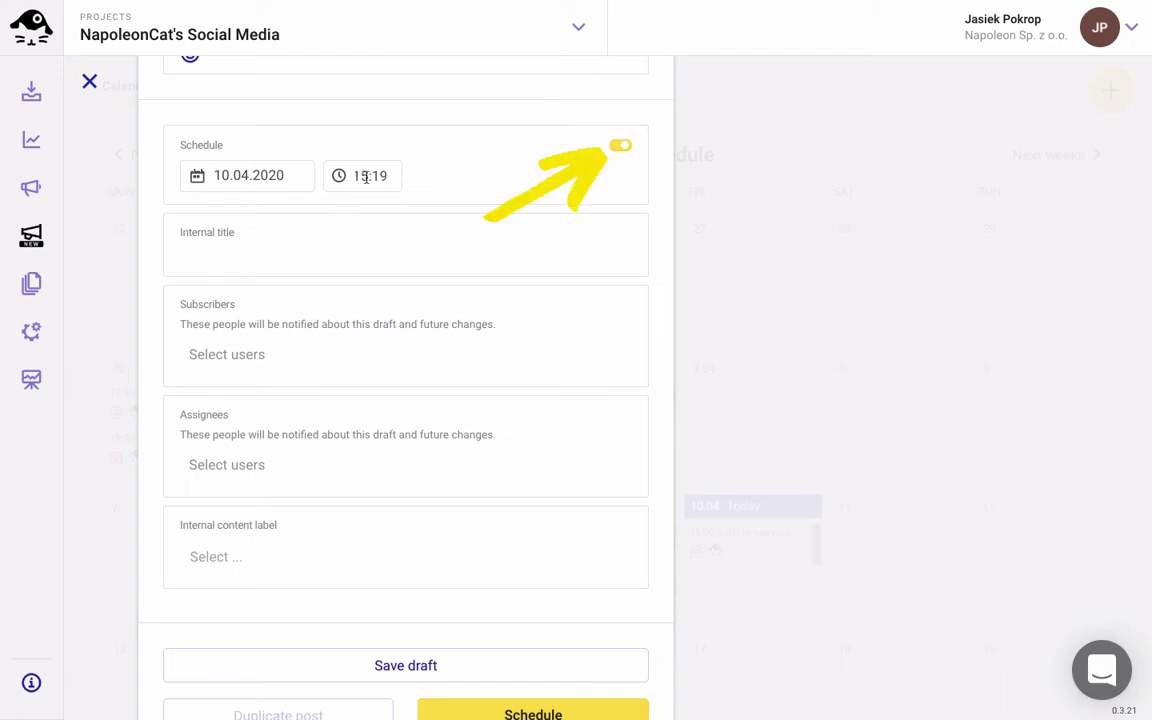
Step: Change the publish time from 15:19 to 18:30 on 10.04.2020
left_click(366, 176)
type("18:30")
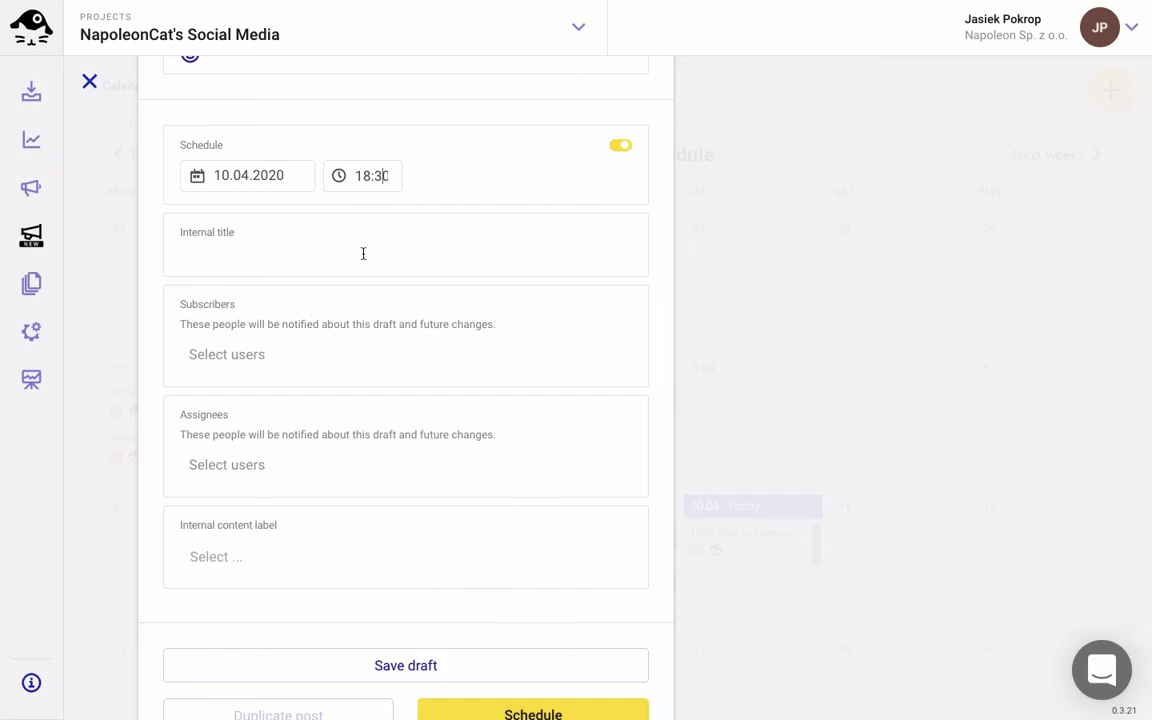
left_click(363, 253)
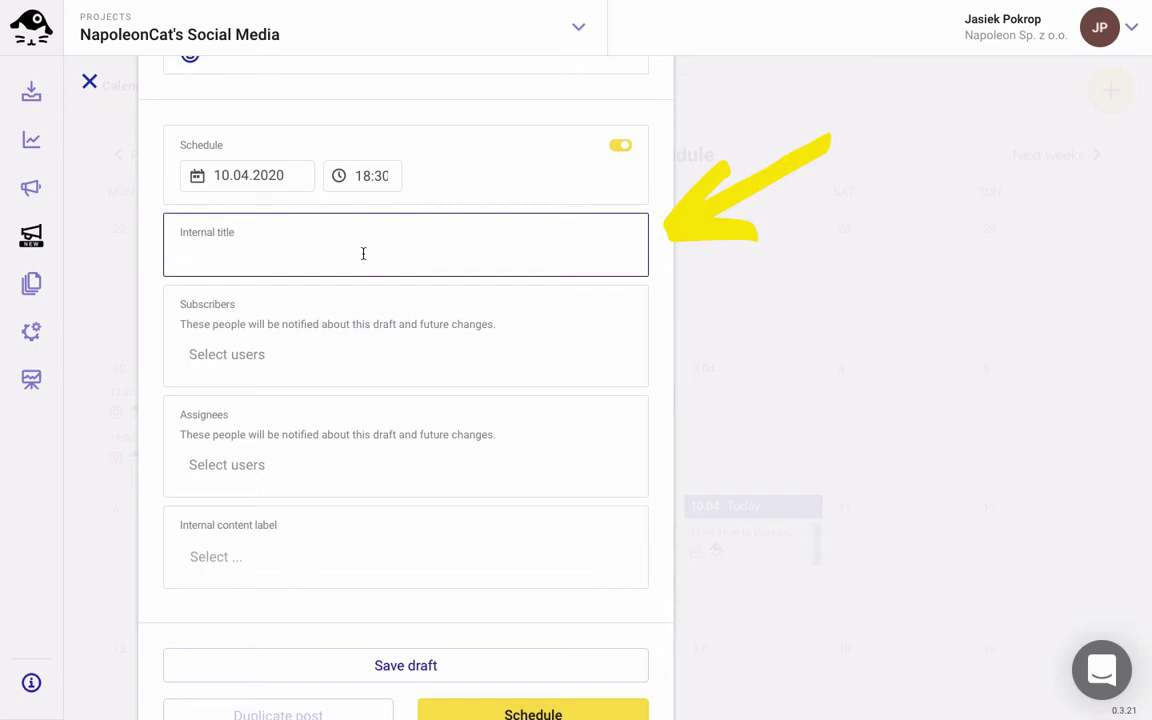
Step: Title the post "Donut post" internally and subscribe three teammates to it
type("Donut ")
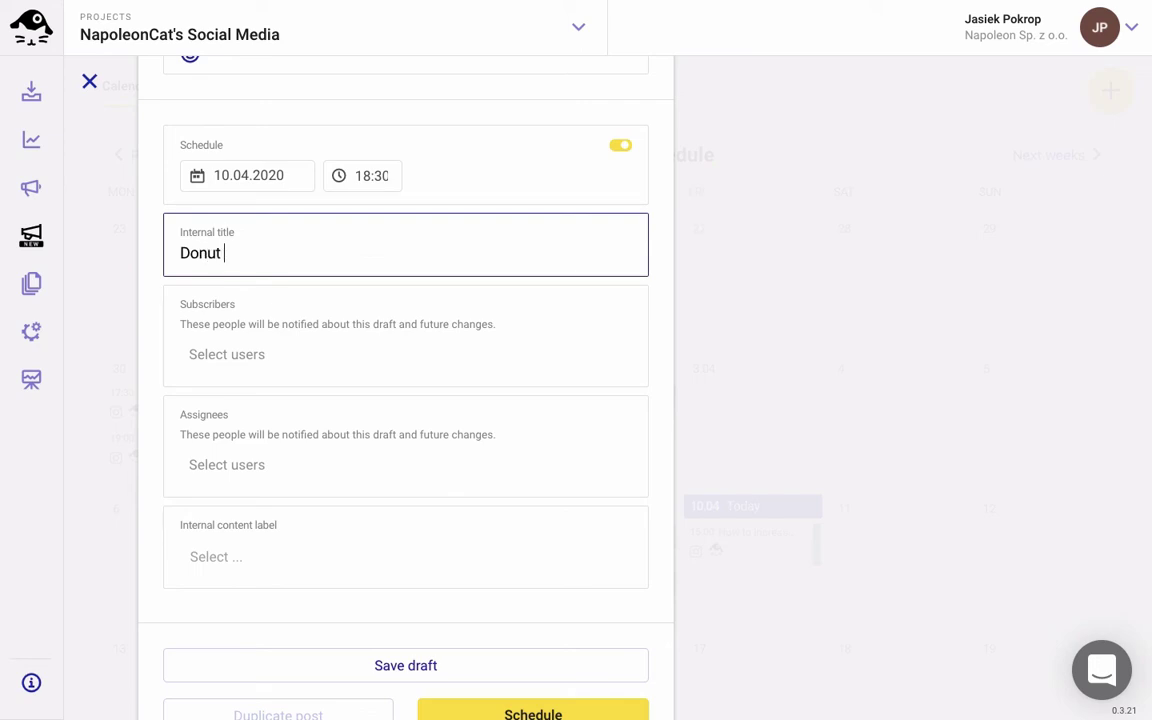
type("post")
left_click(350, 354)
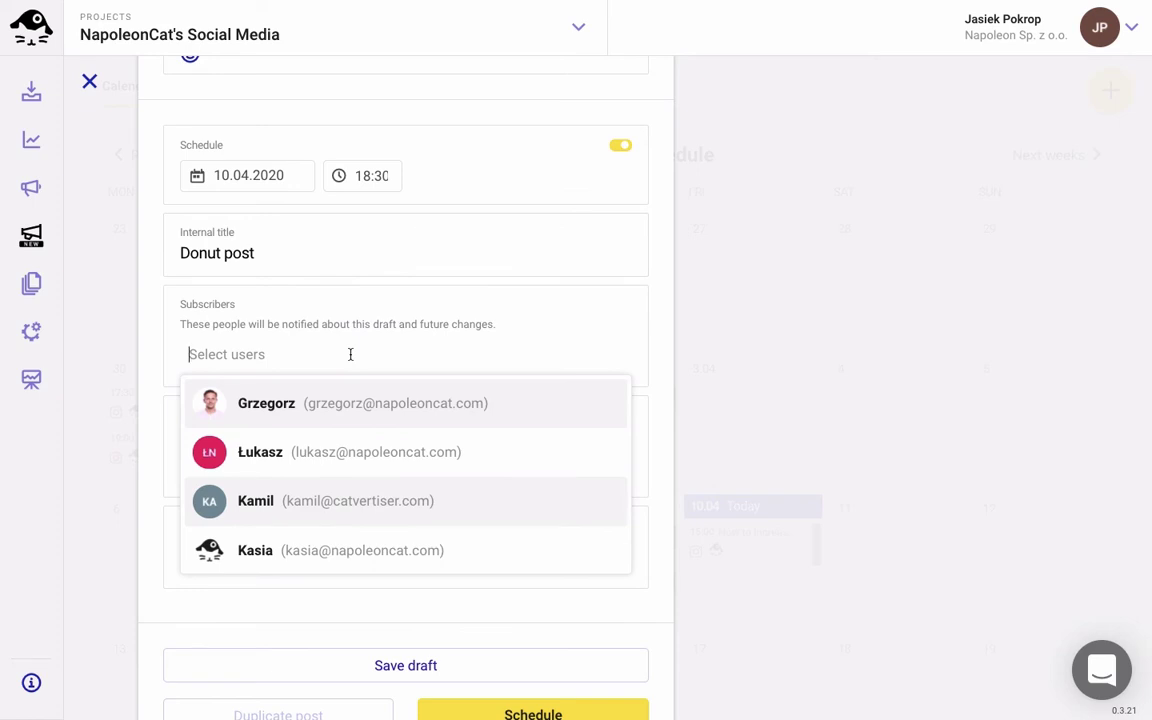
left_click(329, 400)
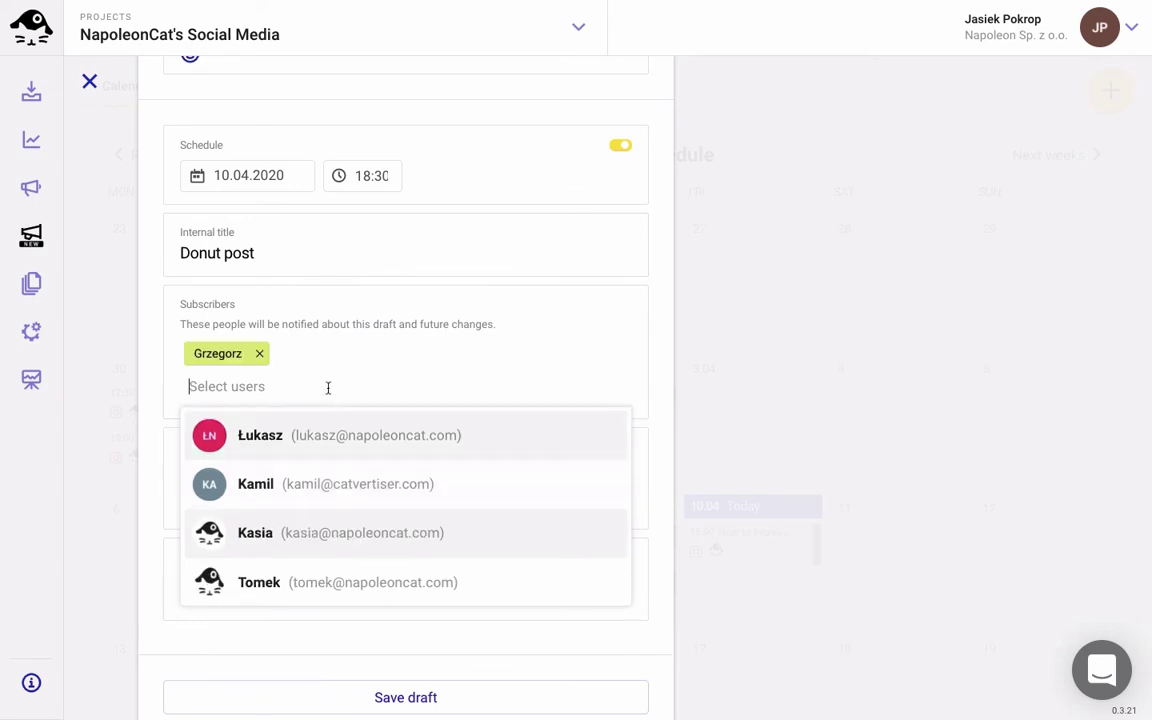
left_click(315, 435)
left_click(314, 436)
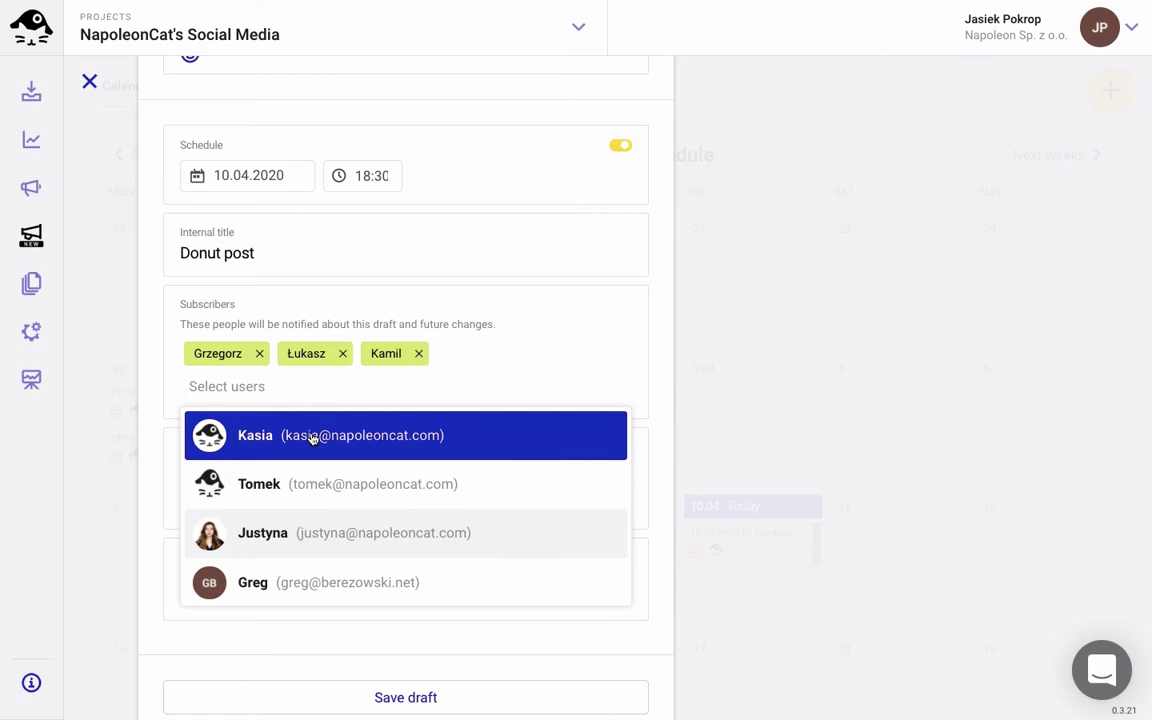
left_click(705, 360)
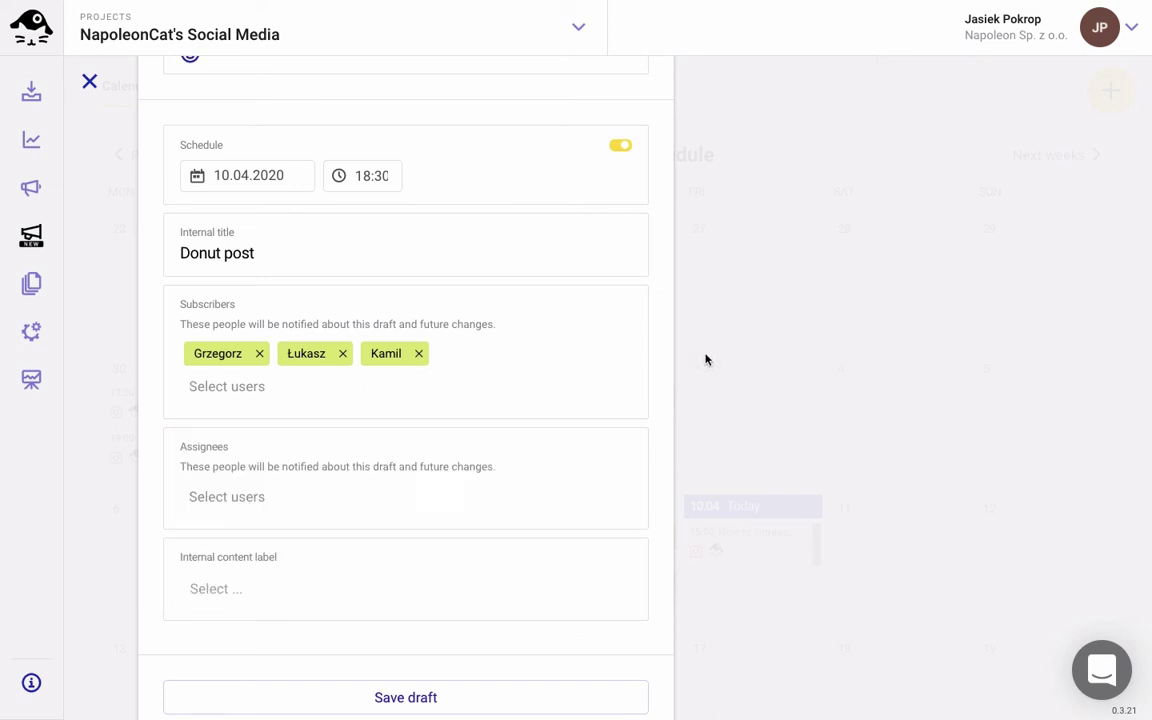
Step: Assign two teammates, found by filtering their names, to the post
left_click(433, 496)
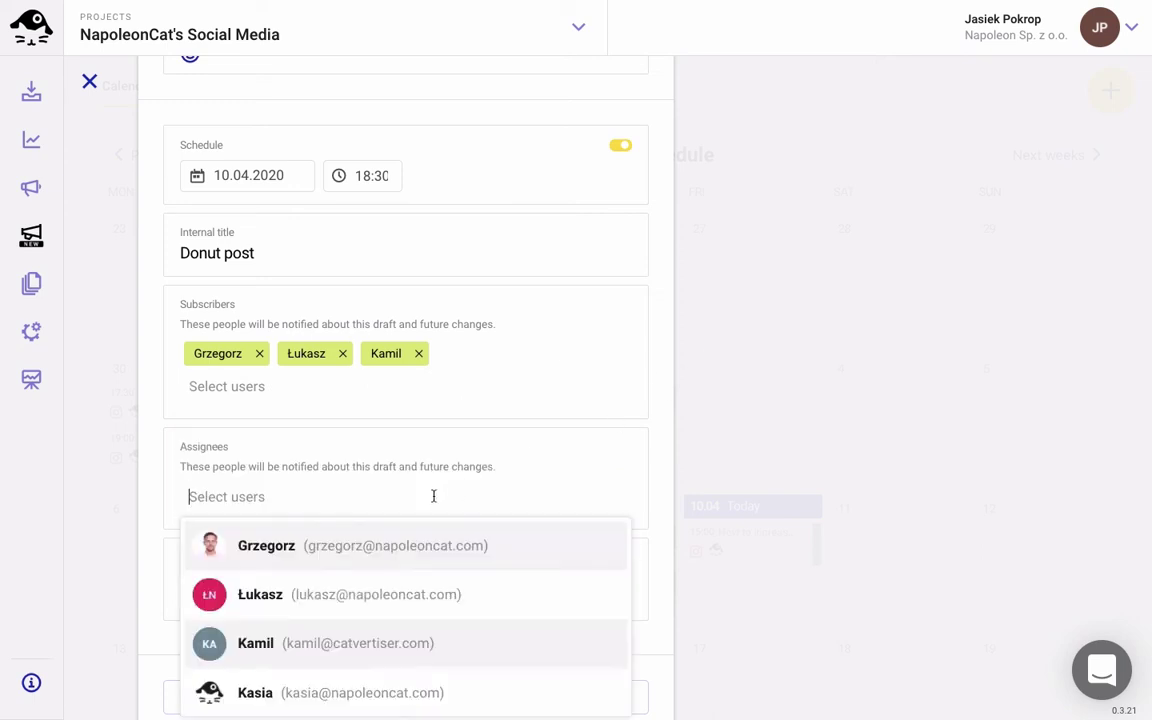
type("iwon")
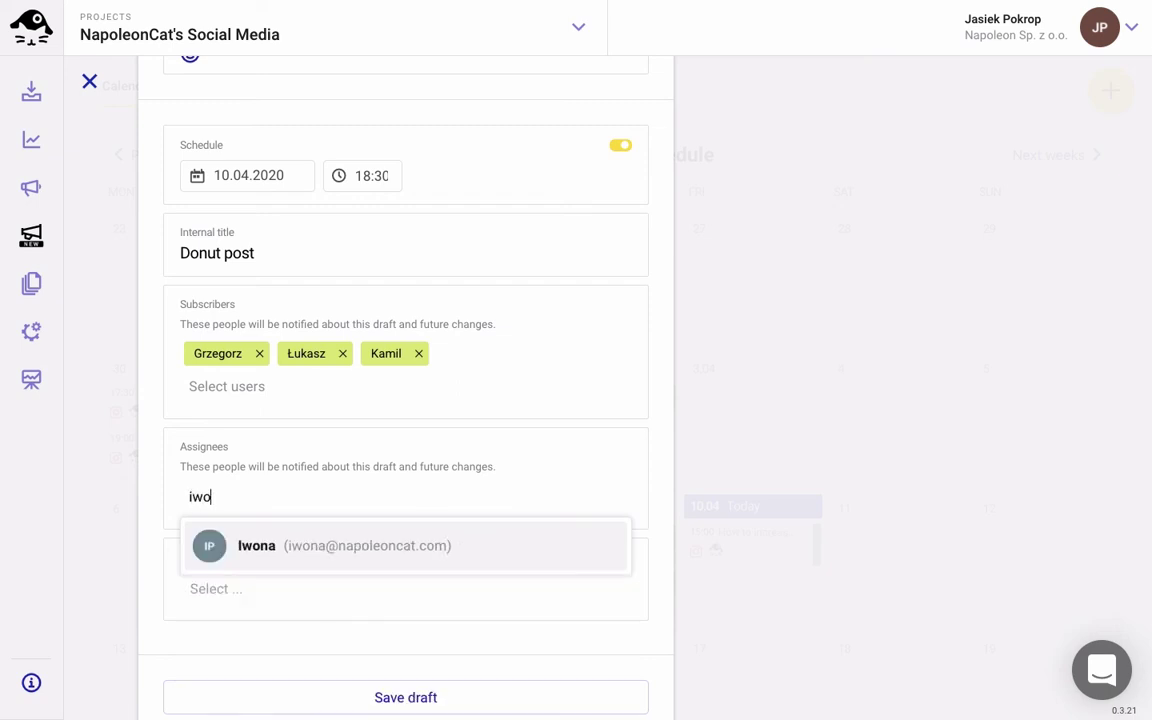
left_click(336, 540)
type("kasia")
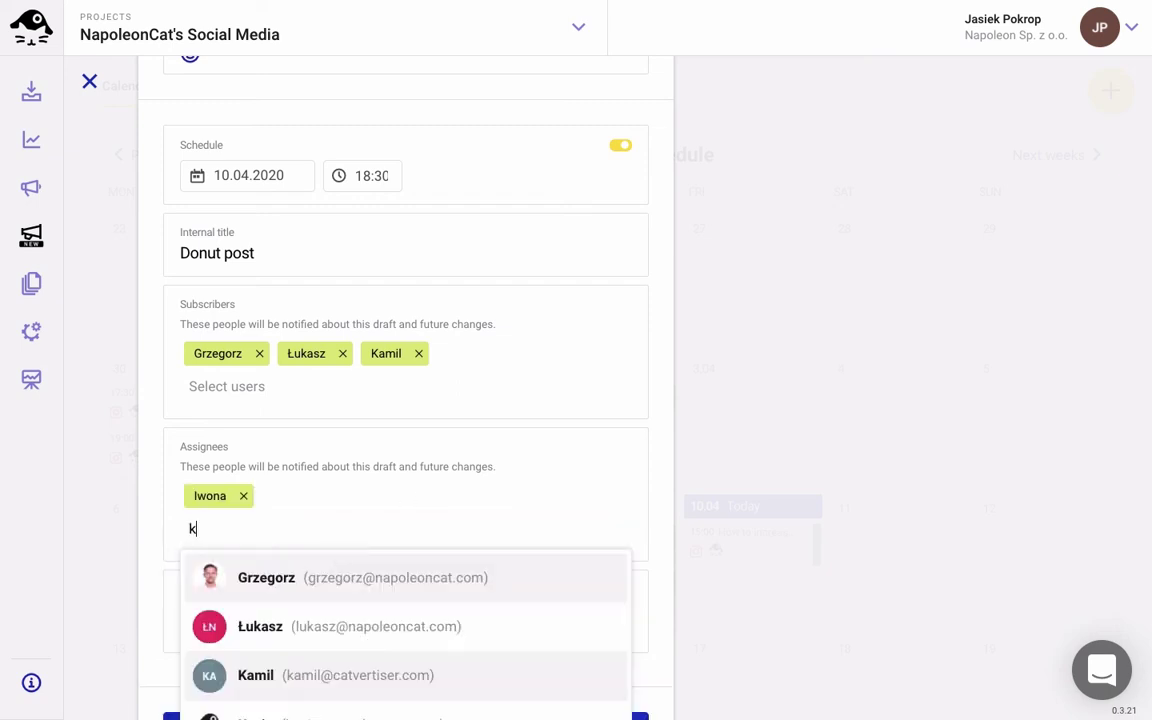
left_click(311, 578)
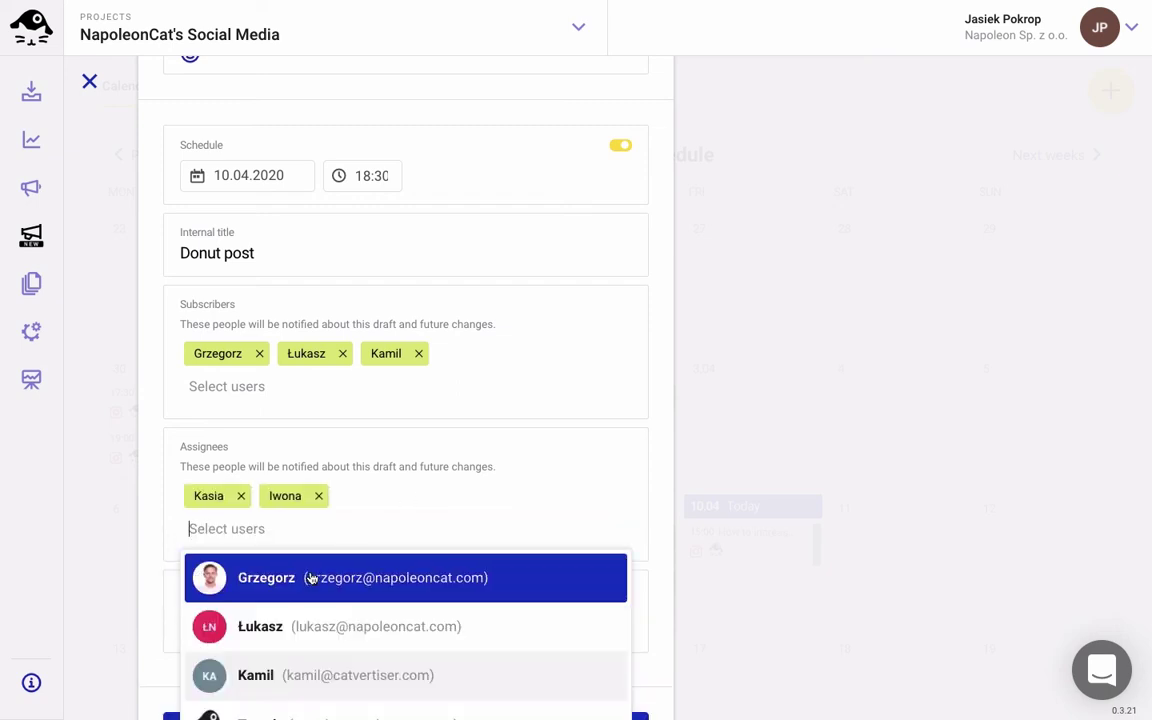
left_click(800, 397)
scroll(800, 397, "down", 3)
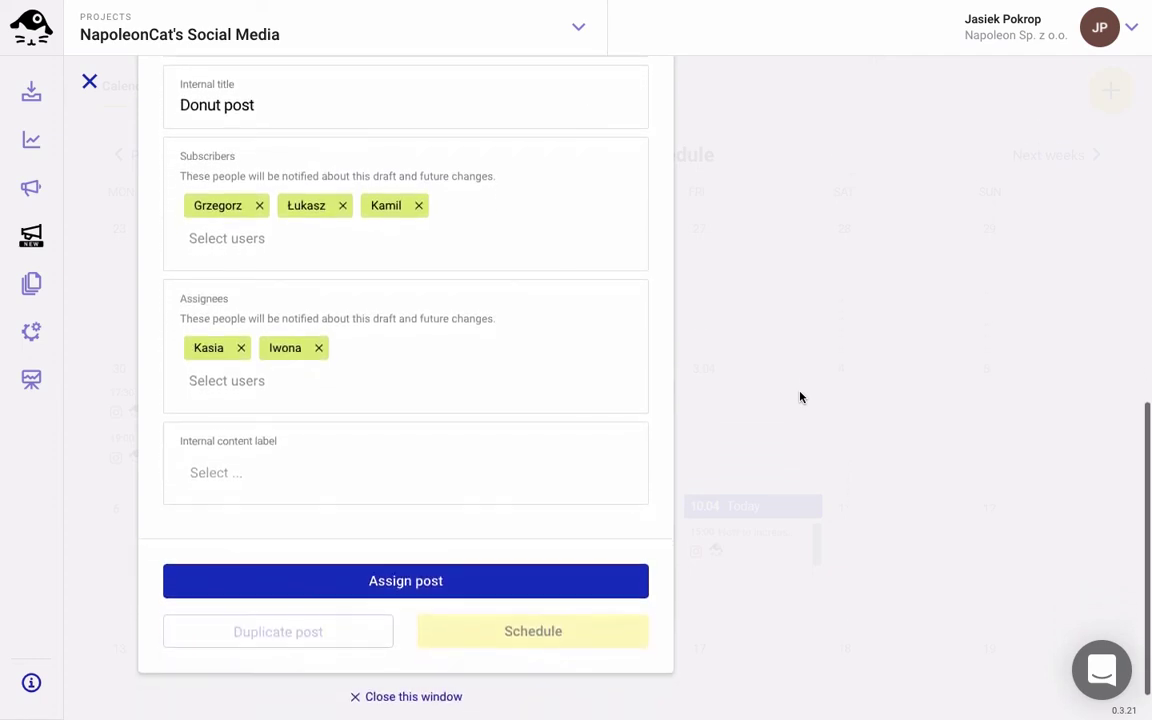
Step: Label the post "office life" and save the assignment
left_click(415, 465)
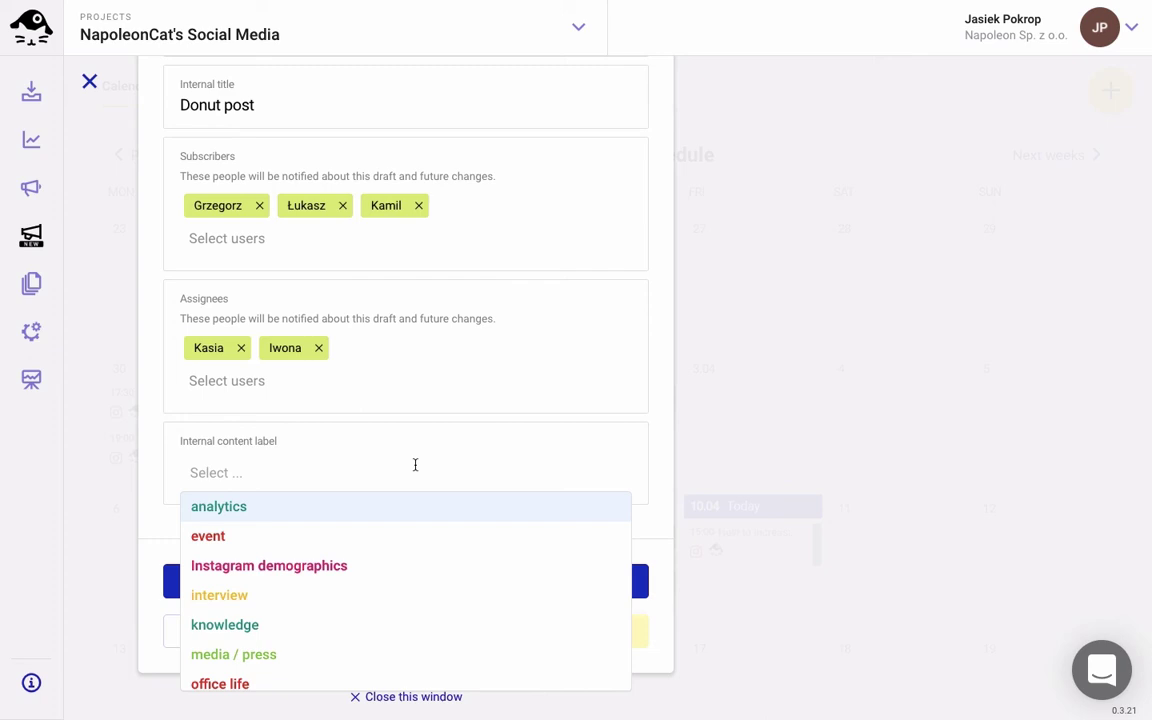
scroll(401, 553, "down", 1)
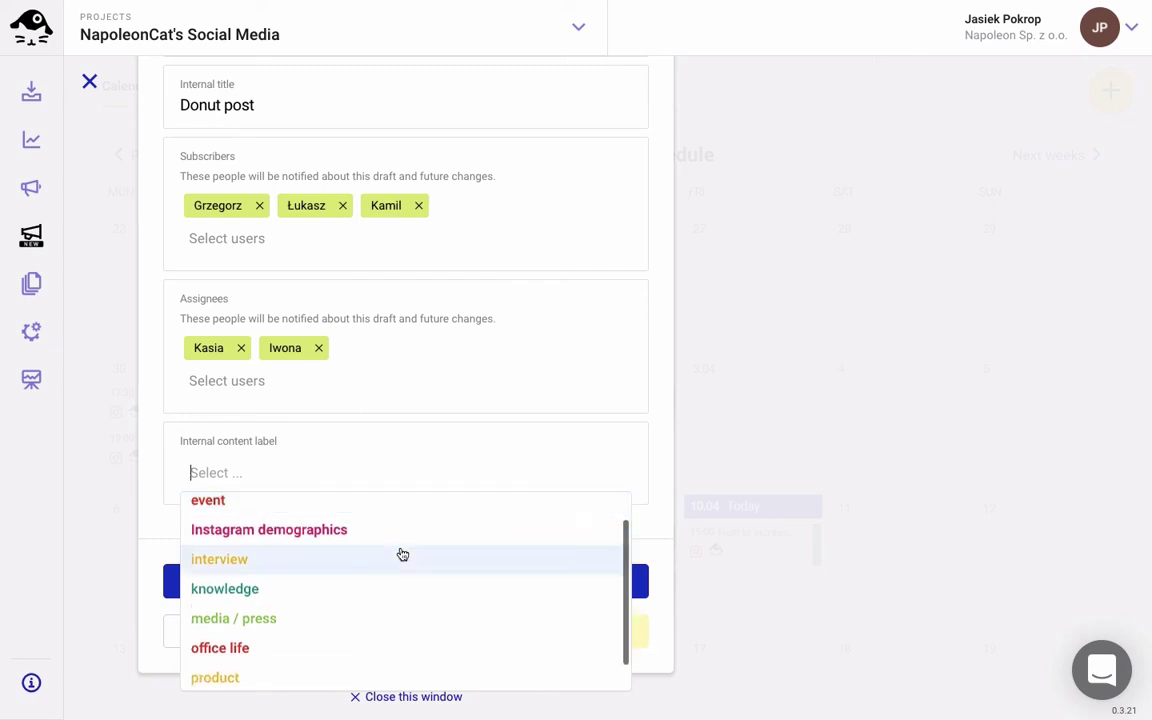
left_click(241, 651)
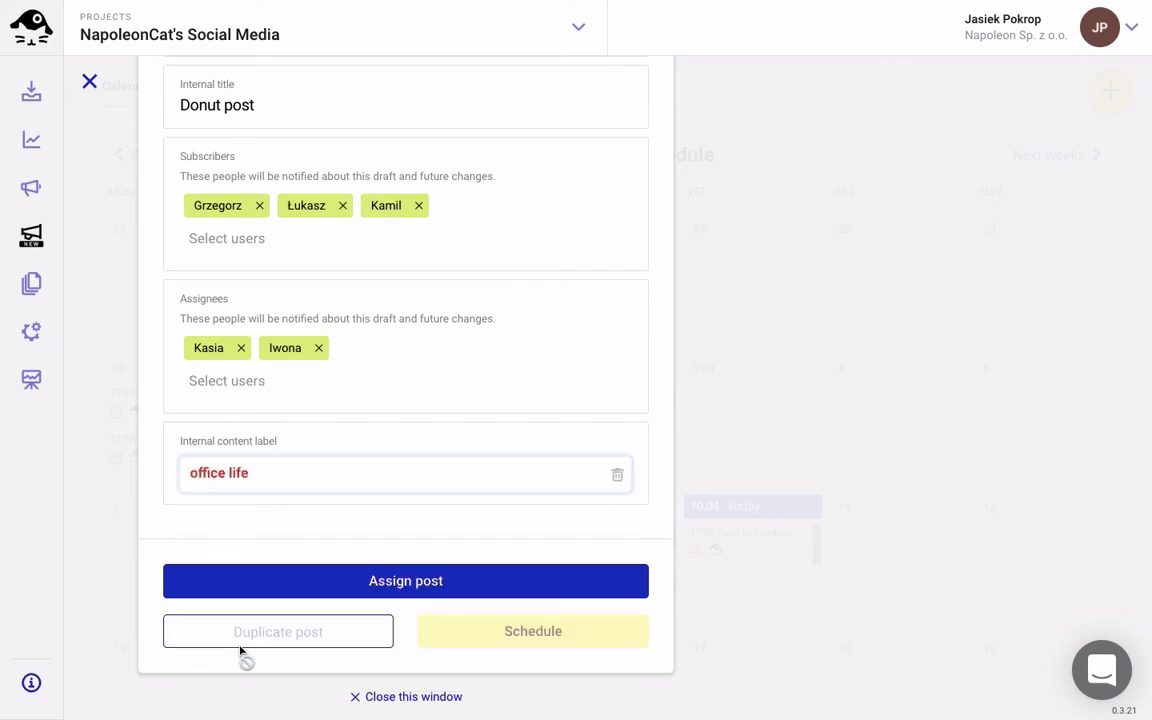
left_click(410, 582)
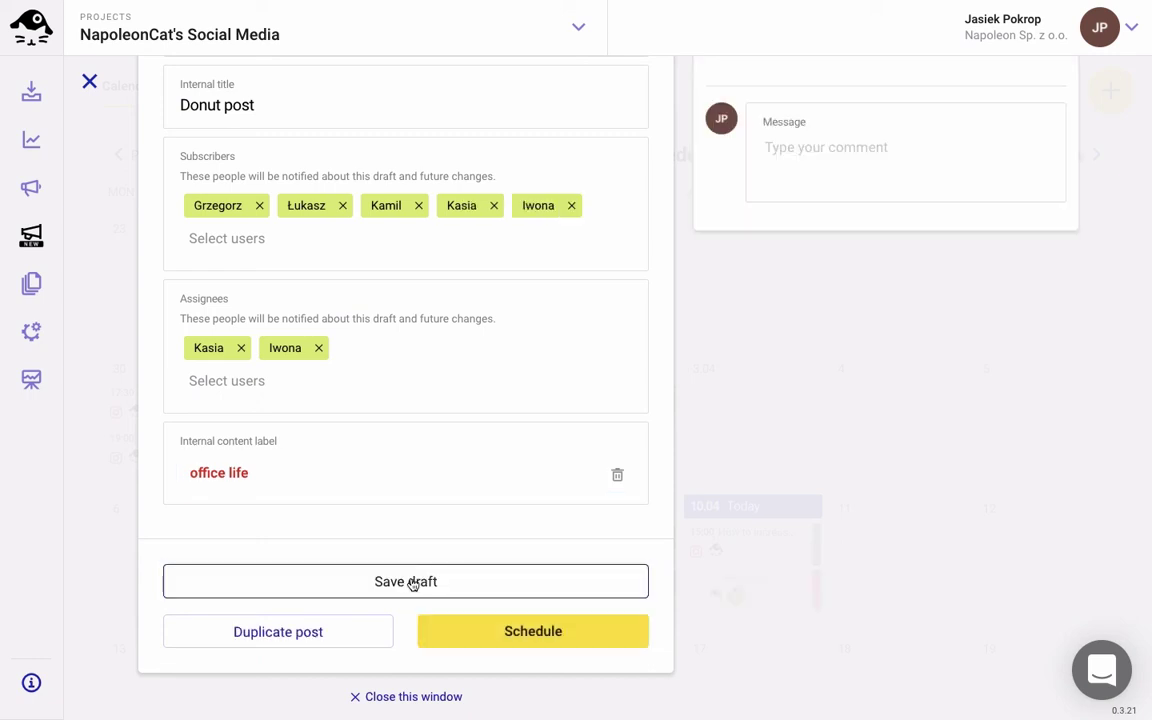
Step: Save the draft and reopen the Donut post from the 10.04 calendar
left_click(410, 582)
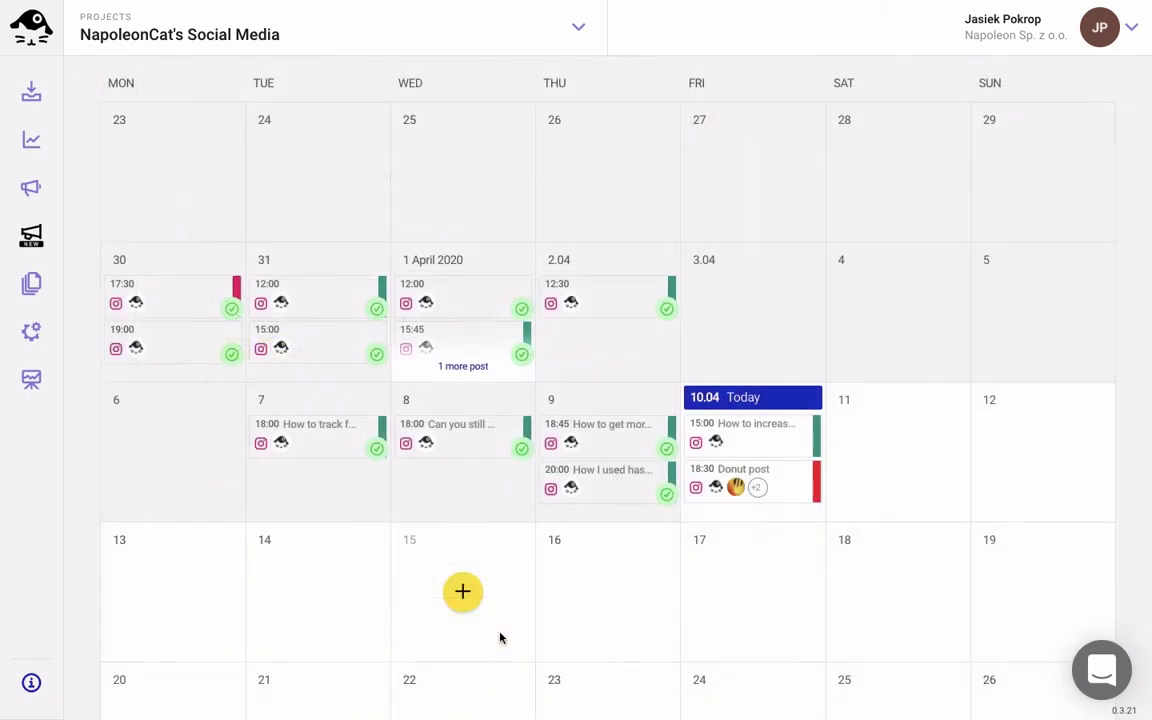
scroll(500, 637, "up", 2)
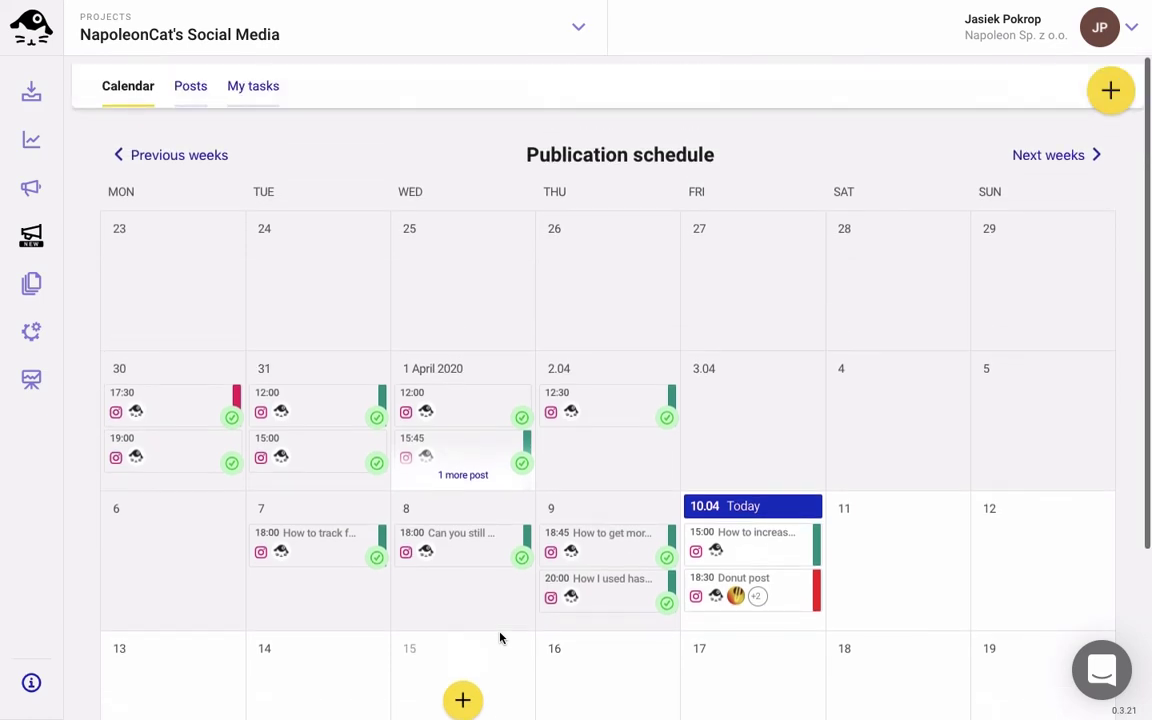
left_click(740, 578)
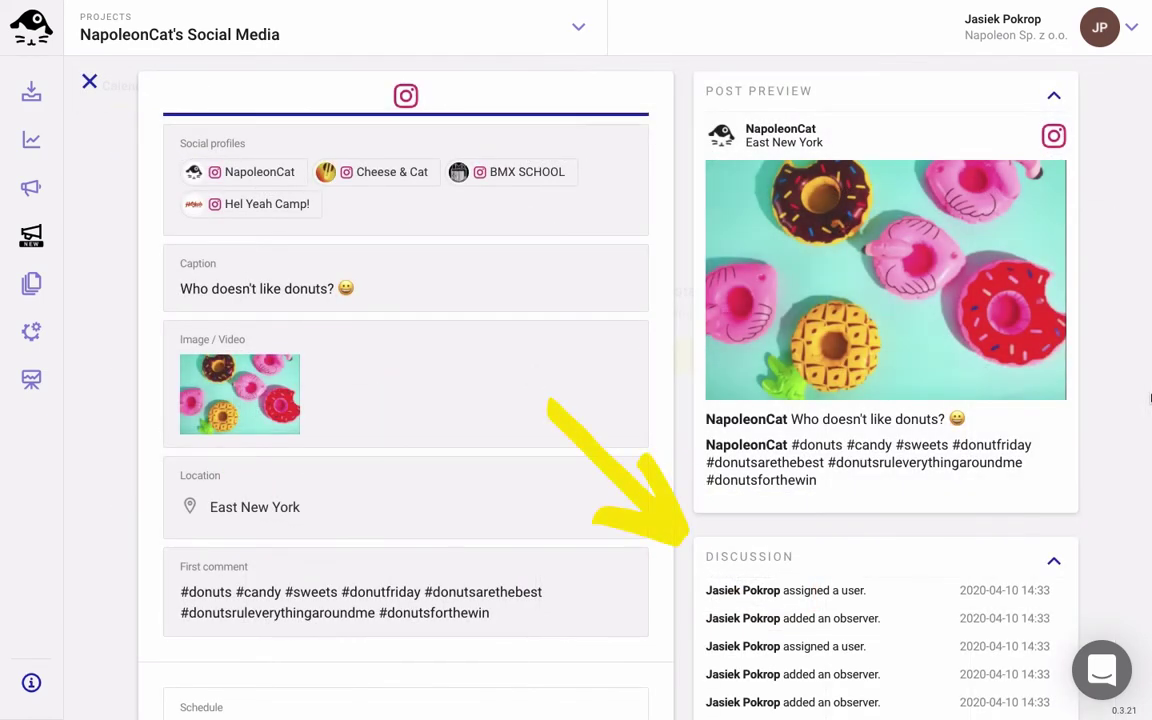
Step: Comment "What do you guys think about this one?" in the post's discussion
scroll(1150, 398, "down", 3)
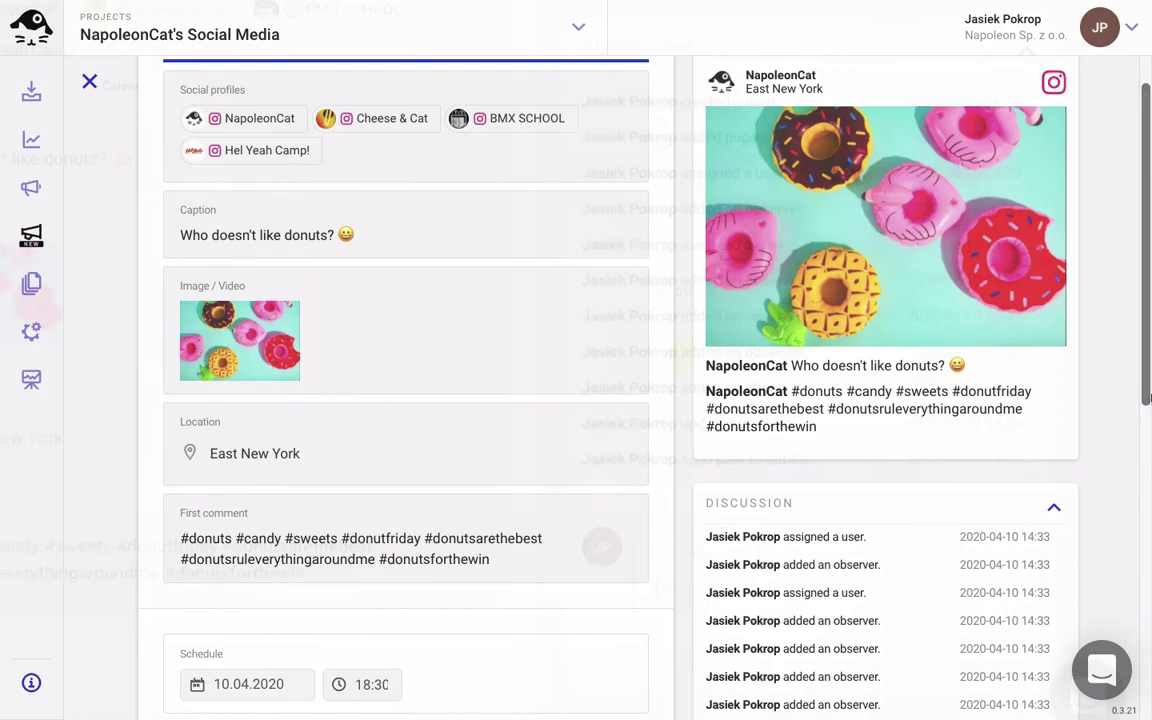
type("What do you guys think about this one?")
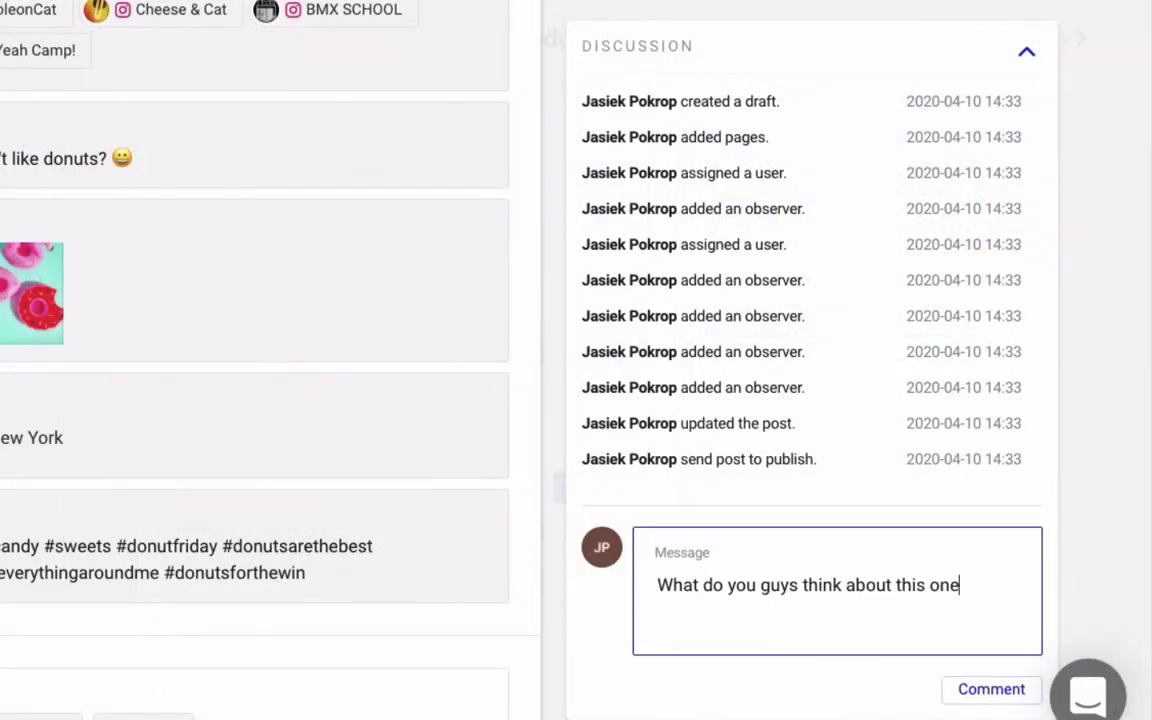
left_click(991, 690)
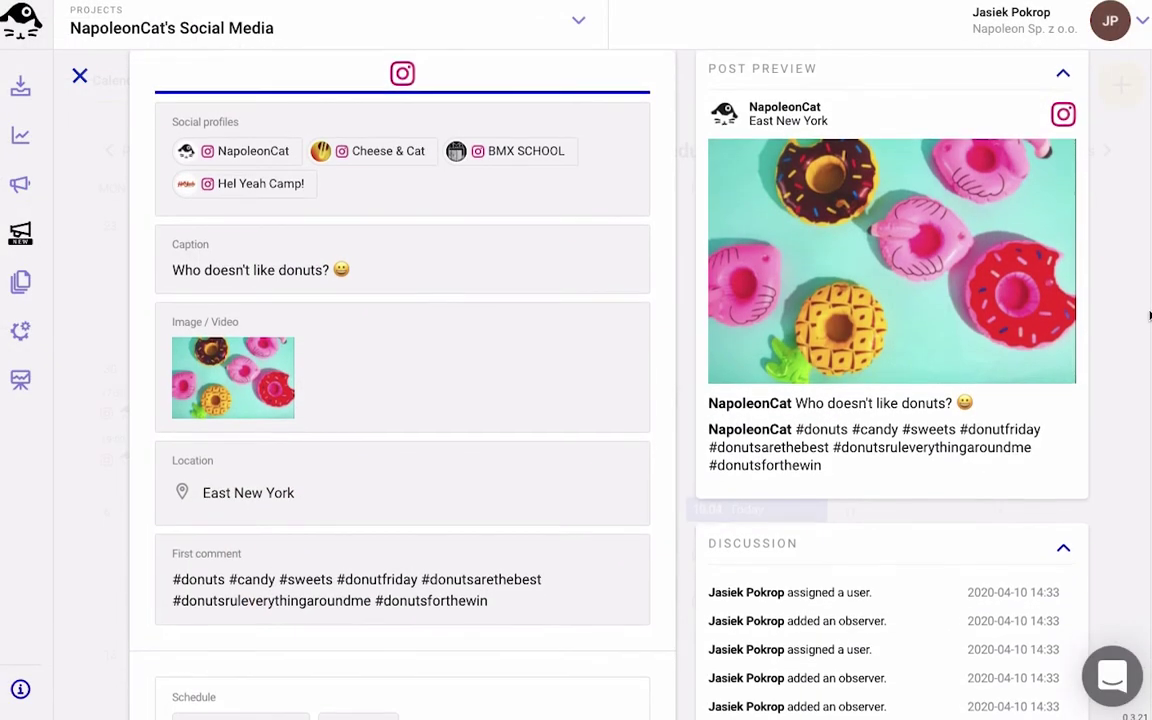
scroll(1149, 316, "down", 1)
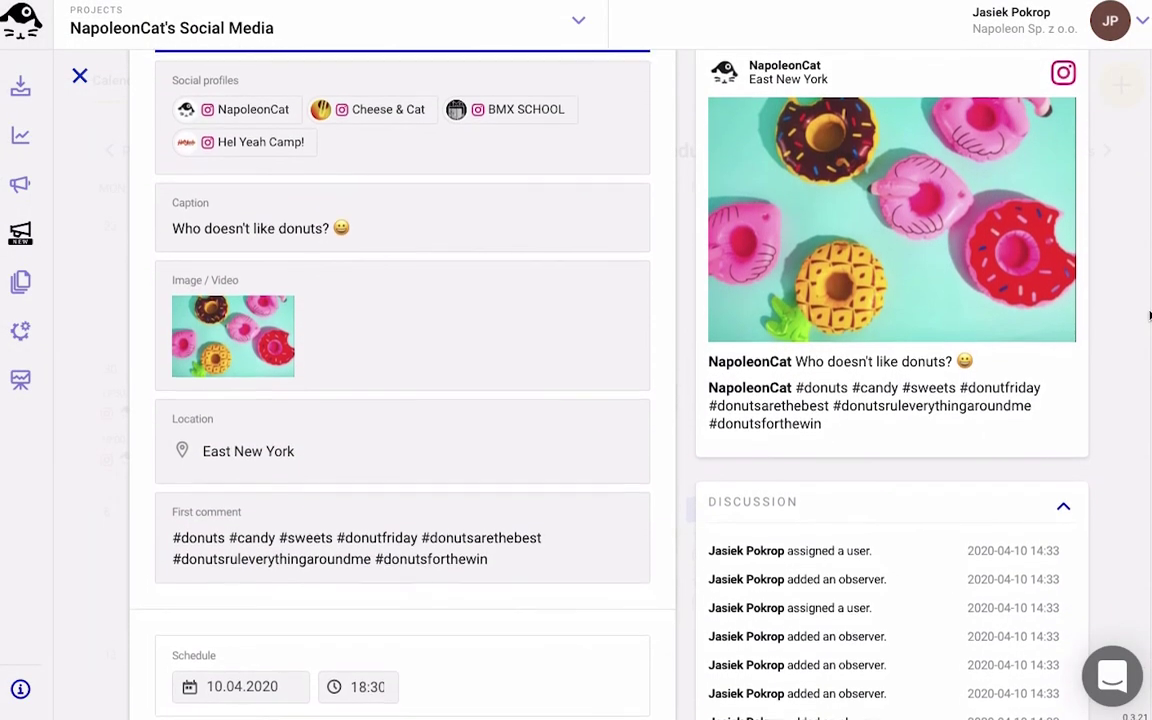
scroll(1149, 316, "down", 1)
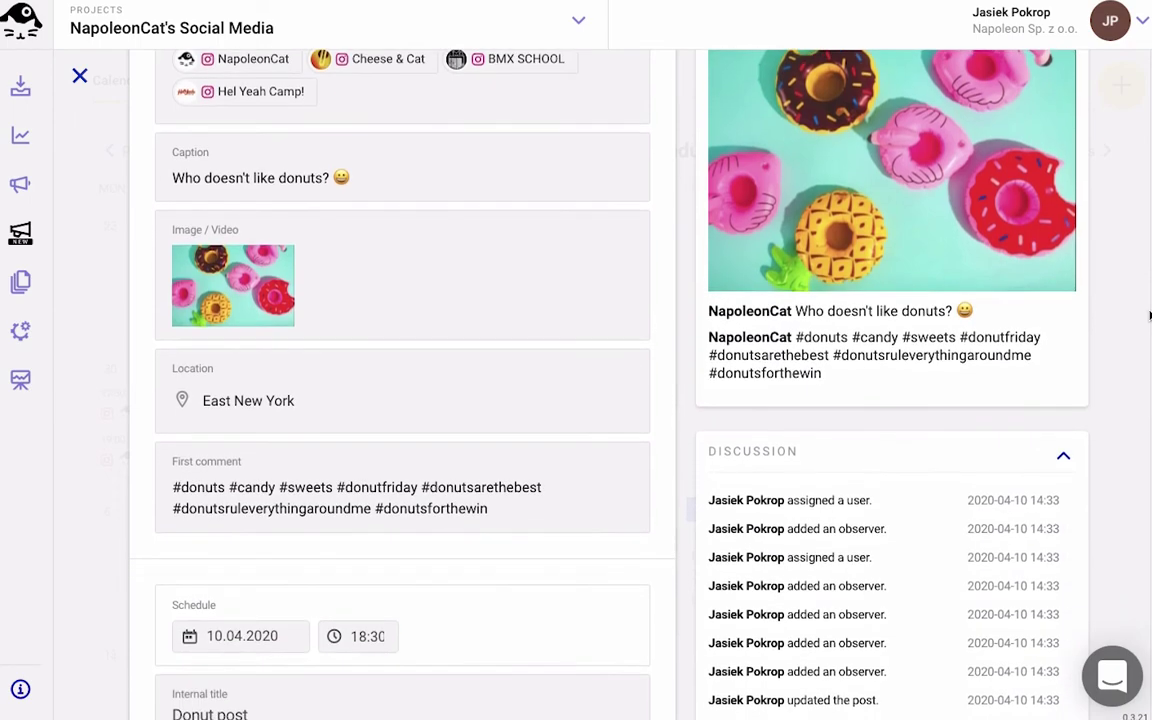
scroll(1149, 316, "down", 1)
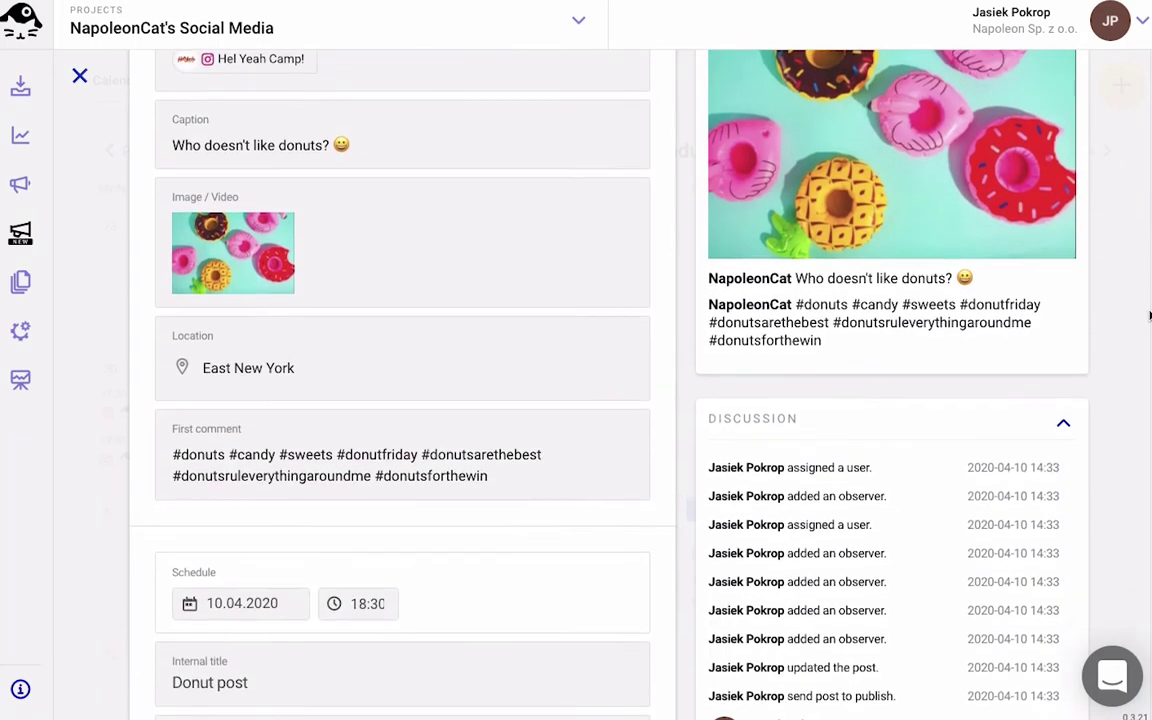
scroll(1149, 316, "down", 1)
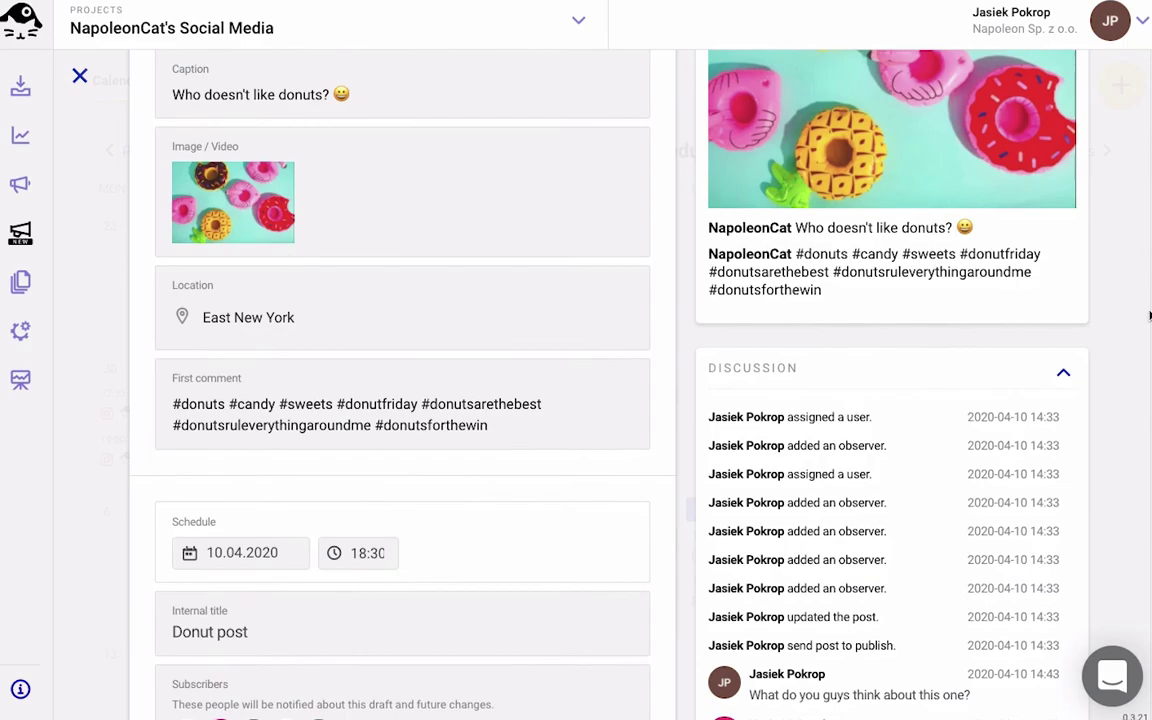
scroll(1149, 316, "down", 2)
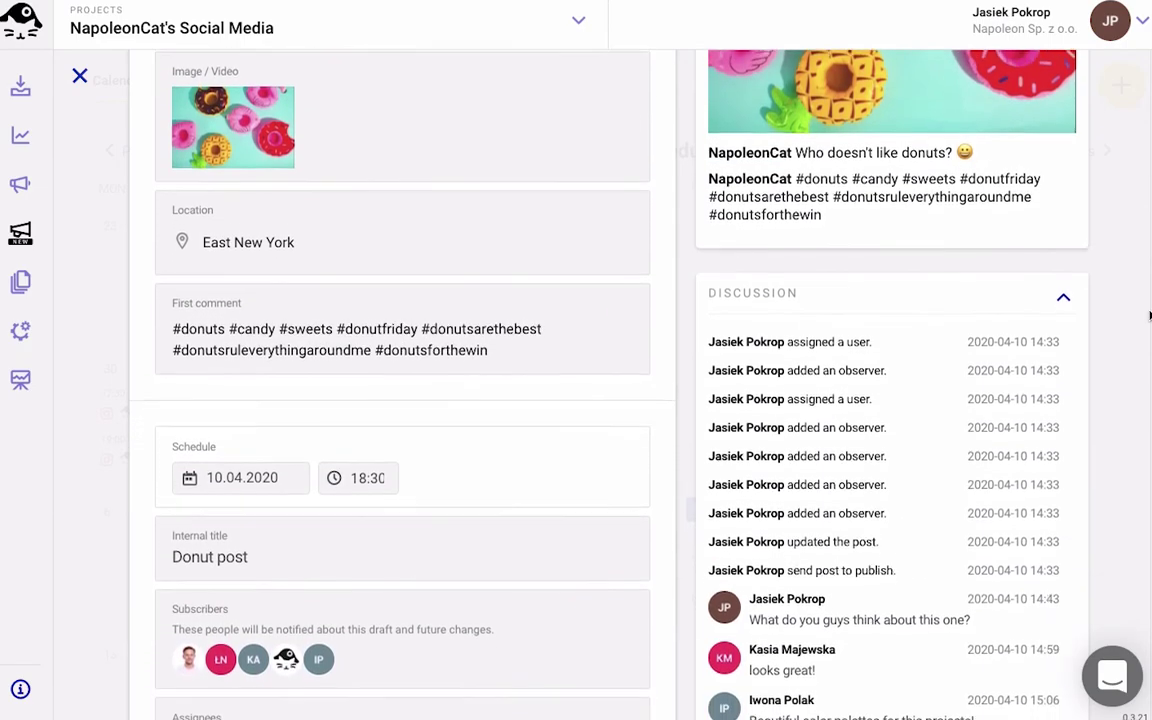
scroll(1149, 316, "down", 2)
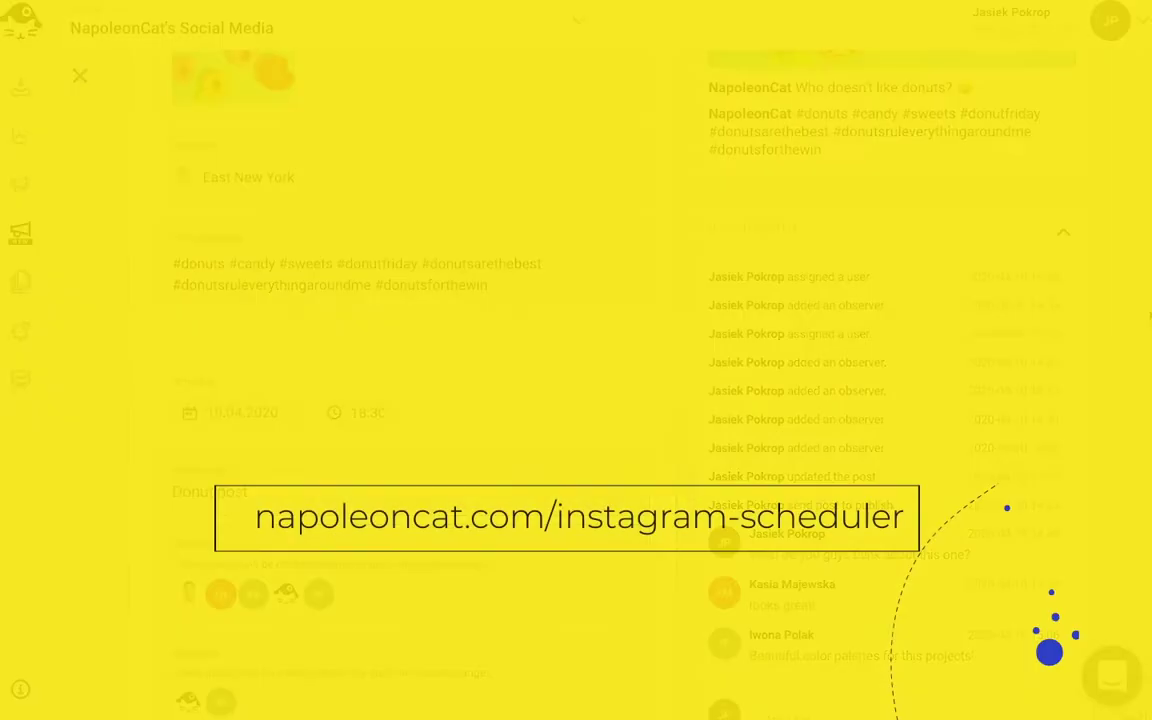